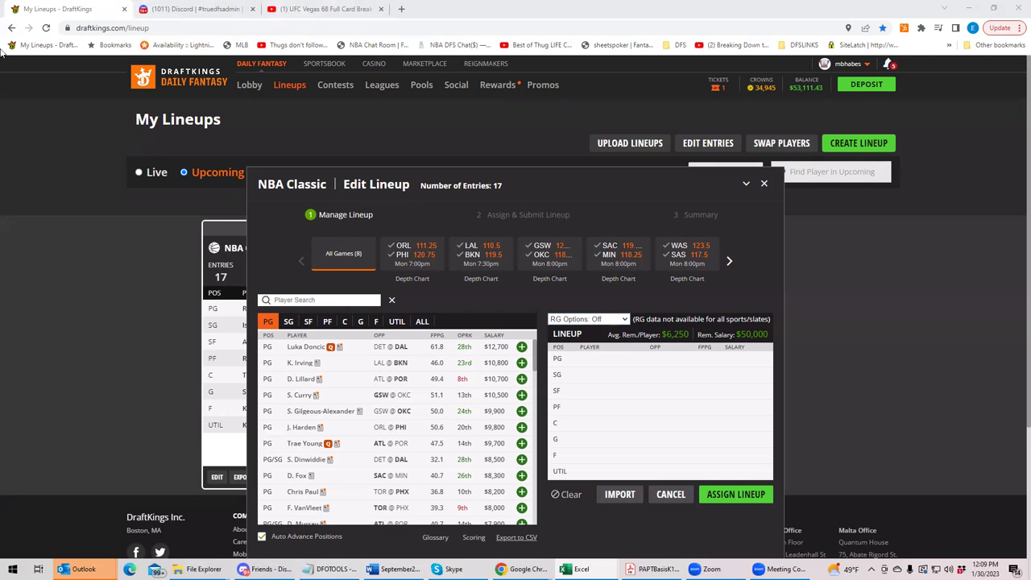
Check the game log of J. Toscano-Anderson among the Lakers' power forwards, and return to the player list for all games
{"action": "left_click", "coordinate": [471, 250]}
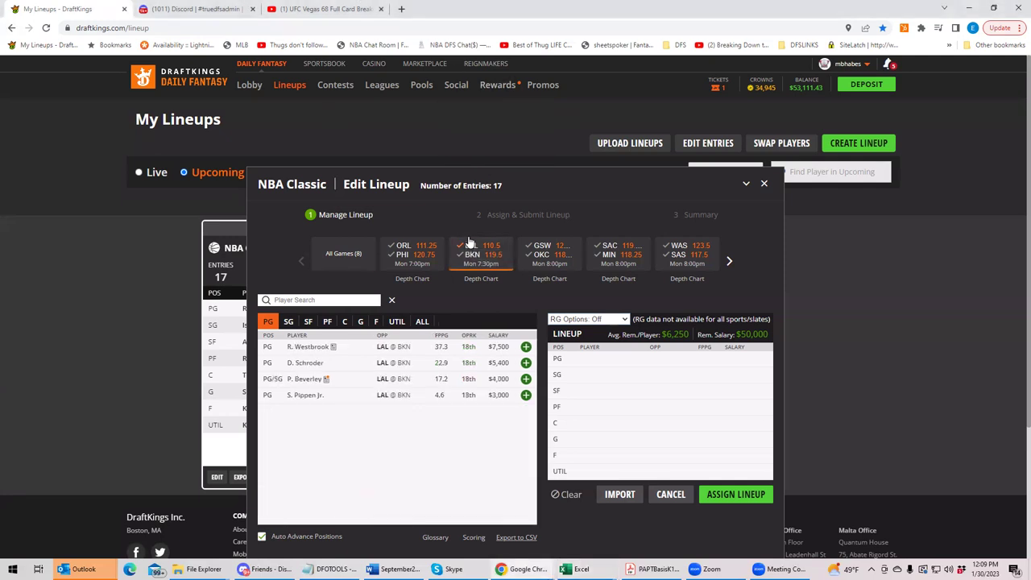
{"action": "left_click", "coordinate": [327, 322]}
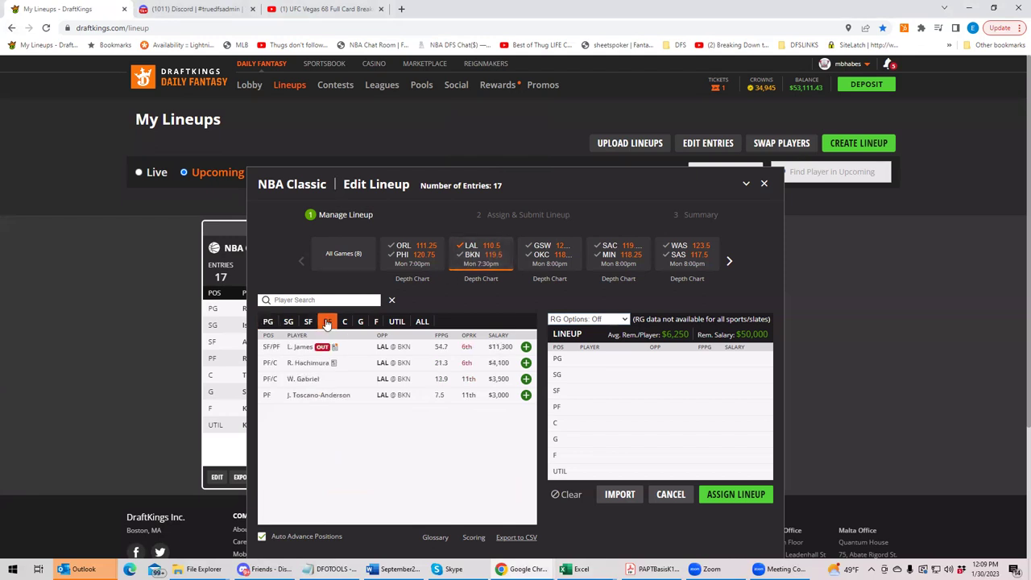
{"action": "left_click", "coordinate": [318, 395]}
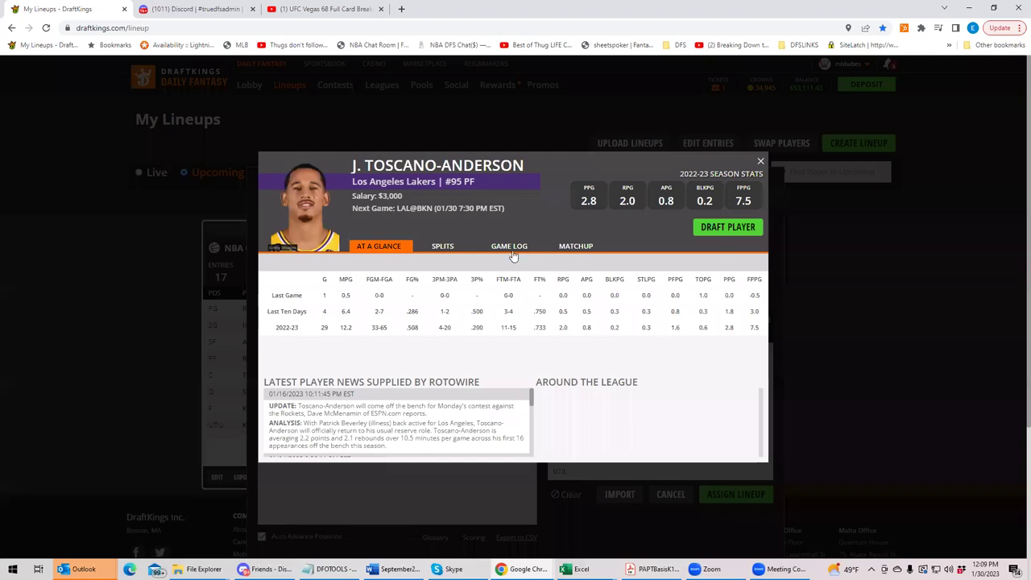
{"action": "left_click", "coordinate": [507, 247]}
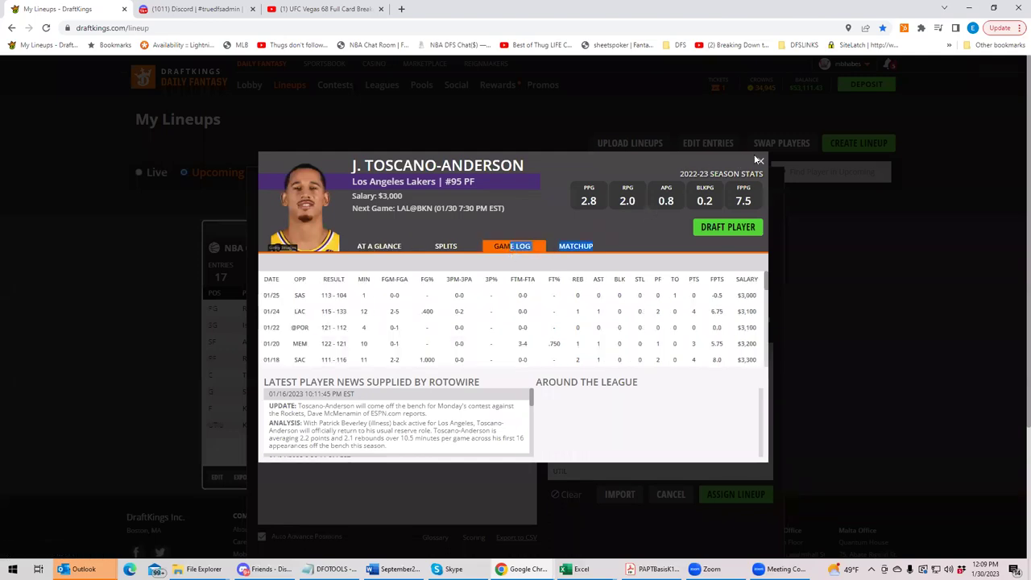
{"action": "left_click", "coordinate": [761, 162]}
{"action": "left_click", "coordinate": [473, 253]}
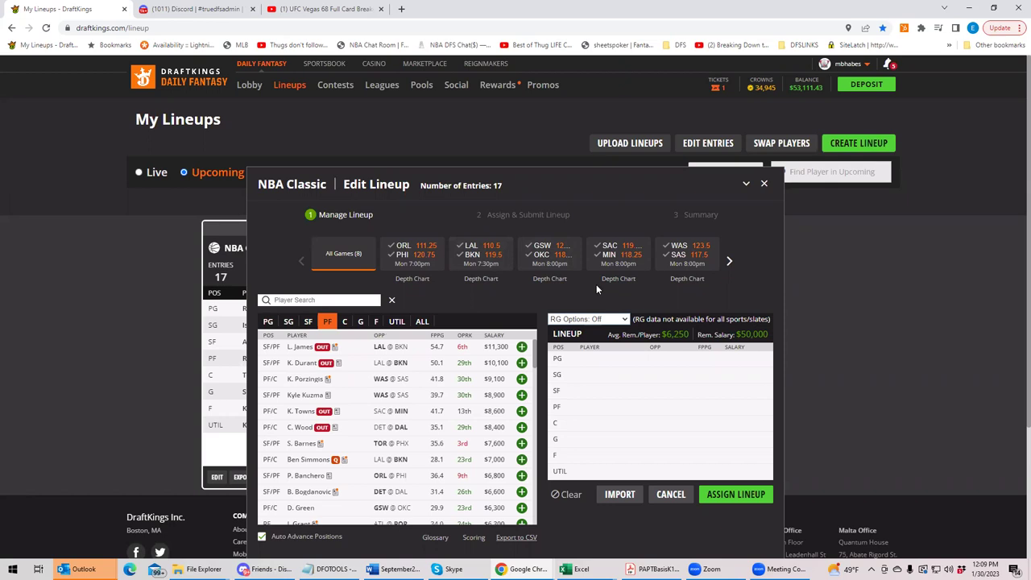
Add Lakers players R. Westbrook at point guard, R. Hachimura at power forward and T. Bryant at center to the lineup
{"action": "left_click", "coordinate": [488, 252]}
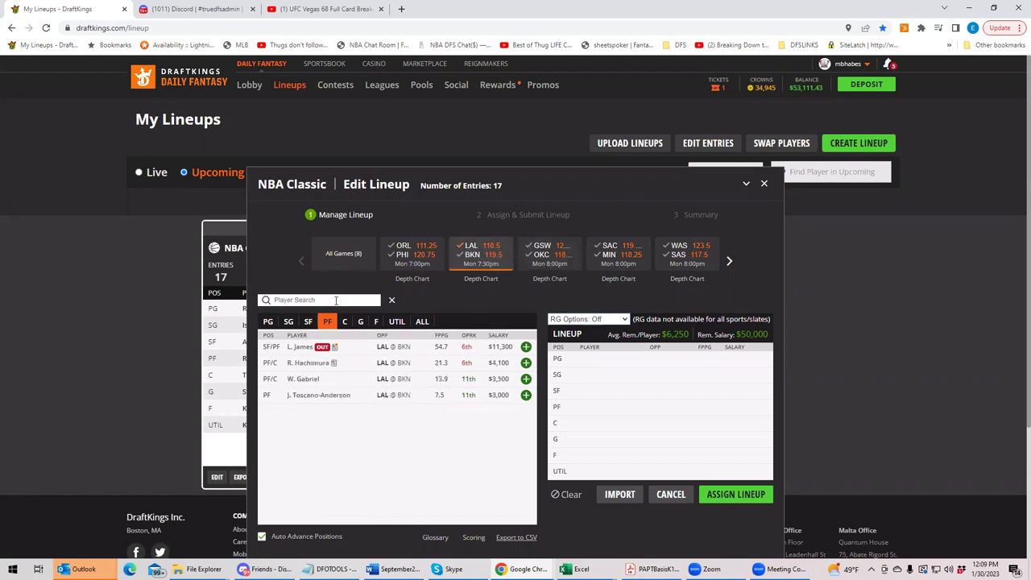
{"action": "left_click", "coordinate": [269, 322]}
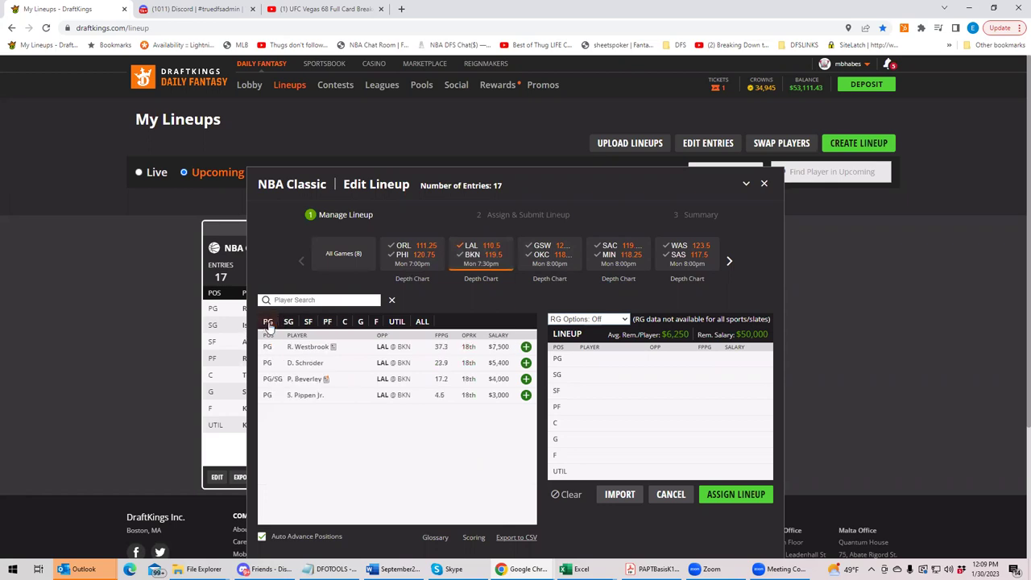
{"action": "left_click", "coordinate": [525, 347]}
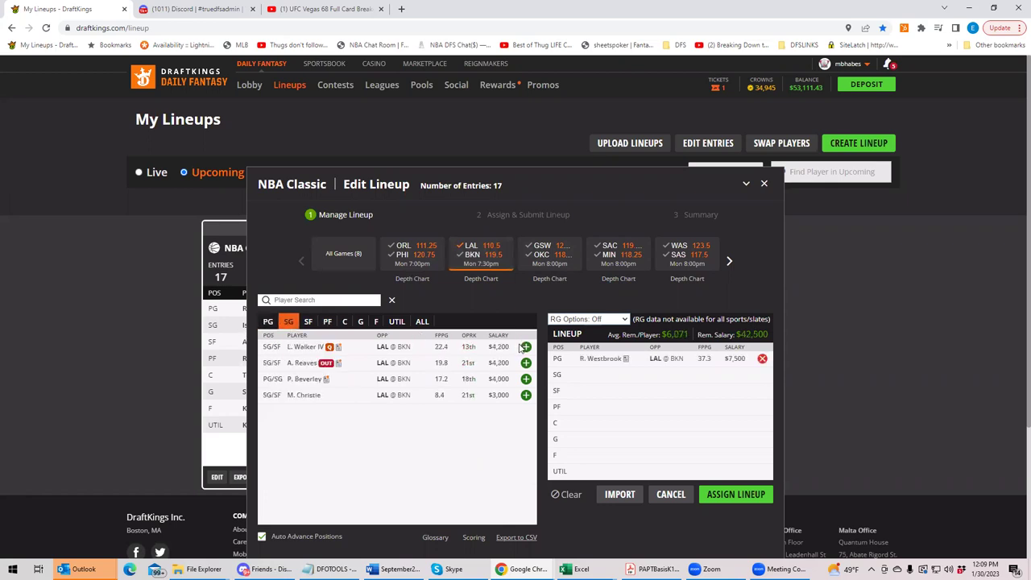
{"action": "left_click", "coordinate": [326, 321]}
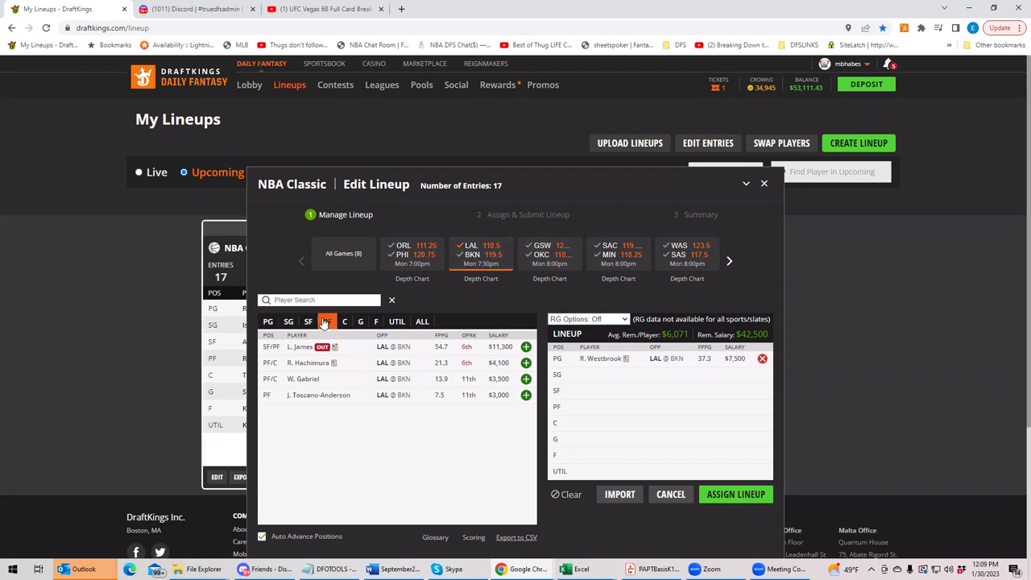
{"action": "left_click", "coordinate": [525, 363]}
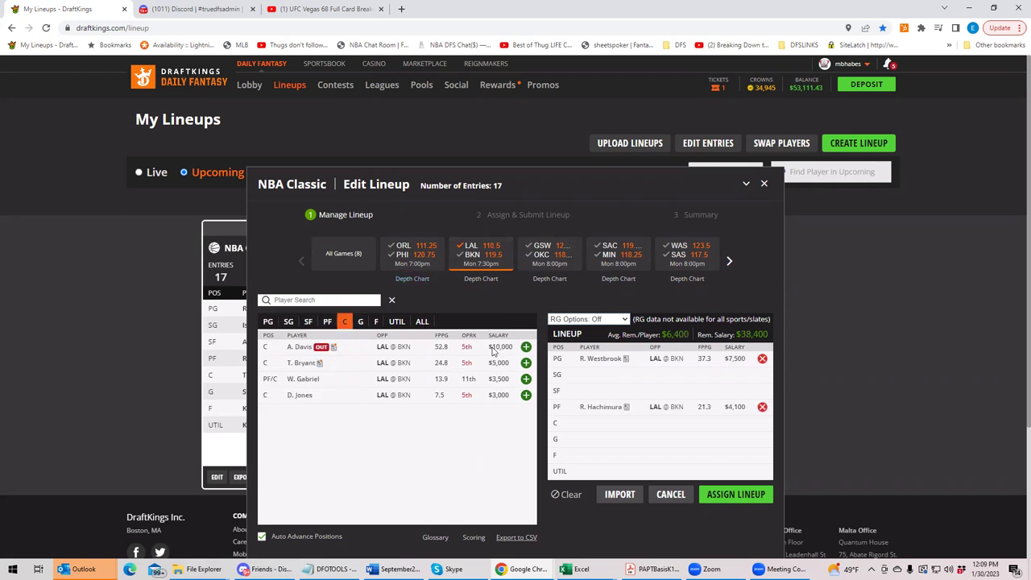
{"action": "left_click", "coordinate": [525, 363]}
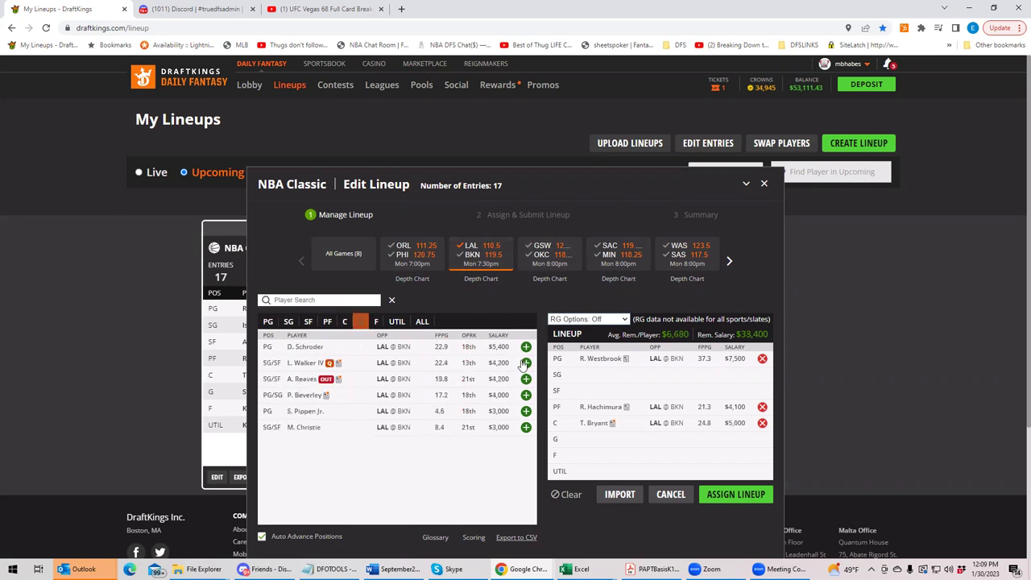
Add K. Irving from the Brooklyn player list to the lineup's guard slot
{"action": "left_click", "coordinate": [469, 246]}
{"action": "left_click", "coordinate": [469, 254]}
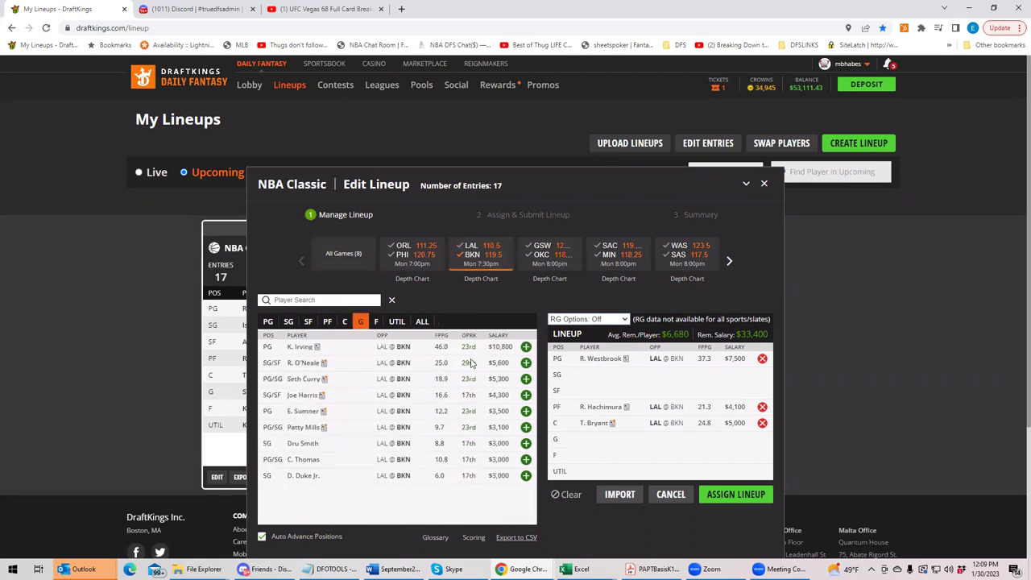
{"action": "left_click", "coordinate": [525, 346]}
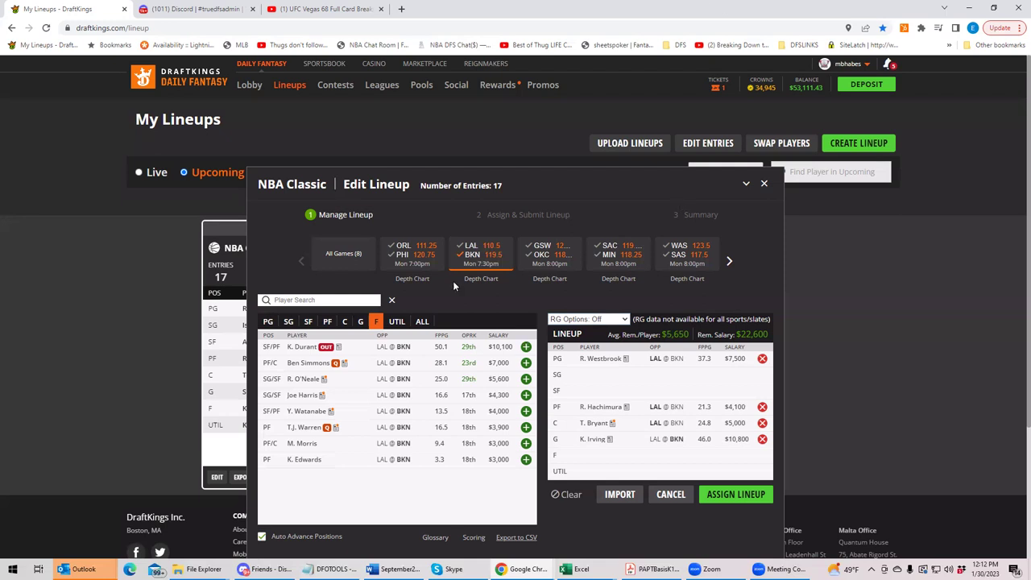
Try the Lakers' D. Schroder in the utility slot, and remove him from the lineup
{"action": "left_click", "coordinate": [473, 256]}
{"action": "left_click", "coordinate": [289, 322]}
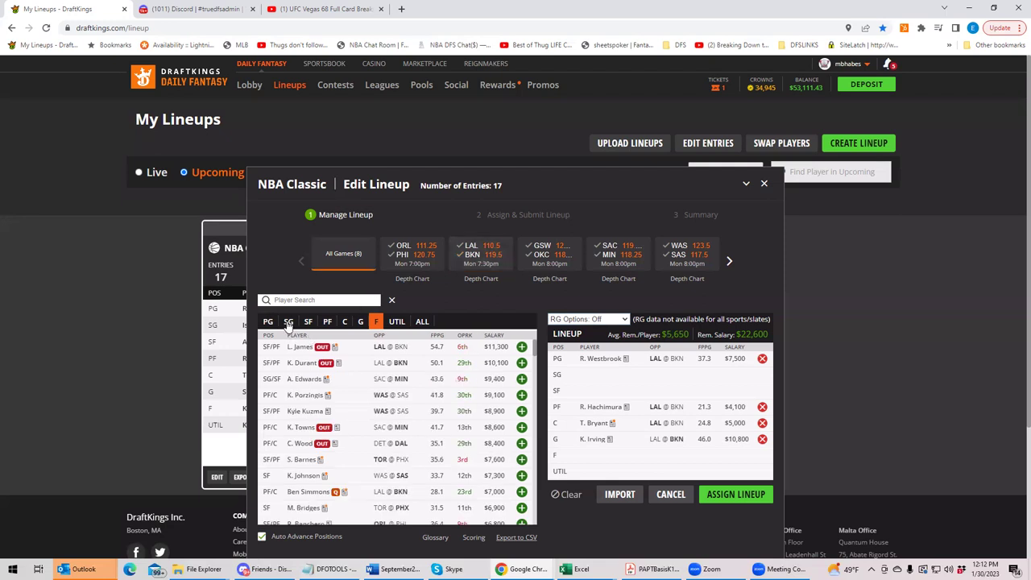
{"action": "left_click", "coordinate": [469, 254]}
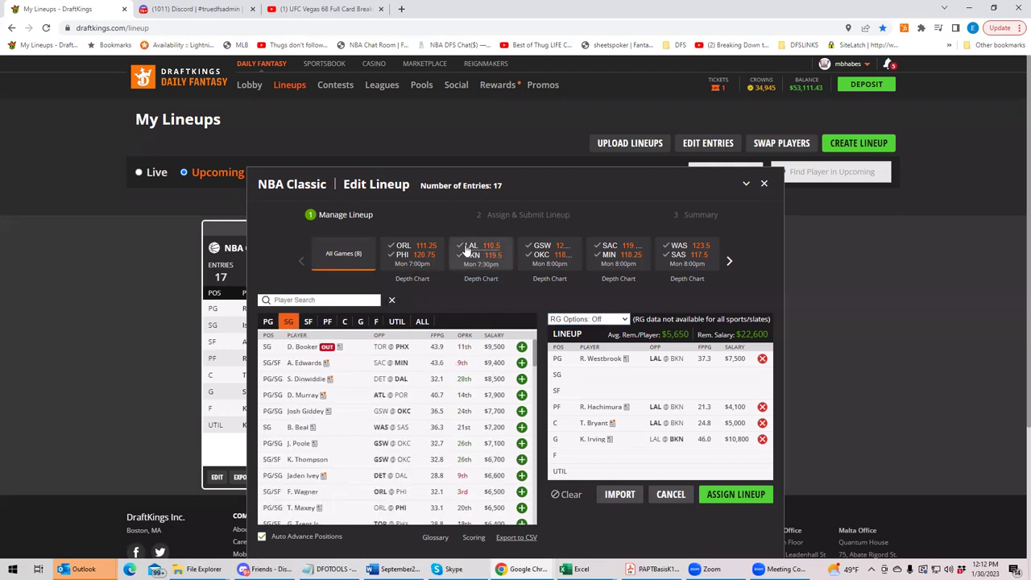
{"action": "left_click", "coordinate": [266, 323]}
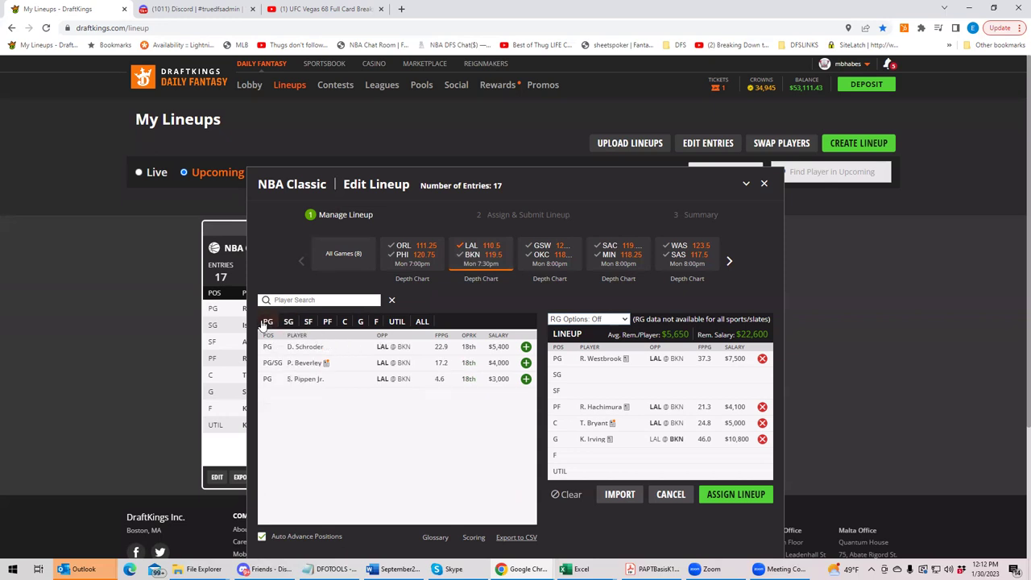
{"action": "left_click", "coordinate": [361, 322]}
{"action": "left_click", "coordinate": [525, 346]}
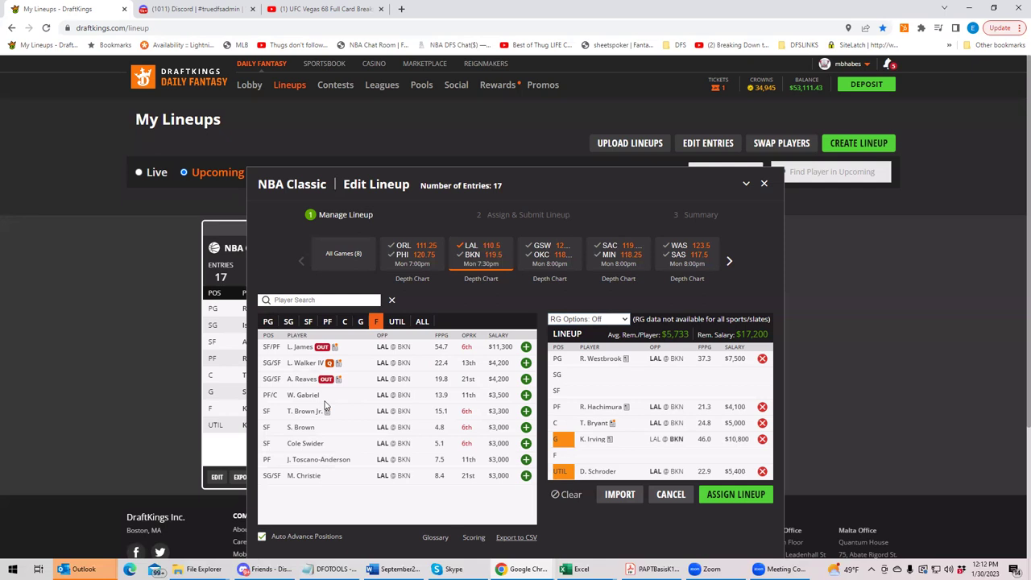
{"action": "left_click", "coordinate": [468, 252]}
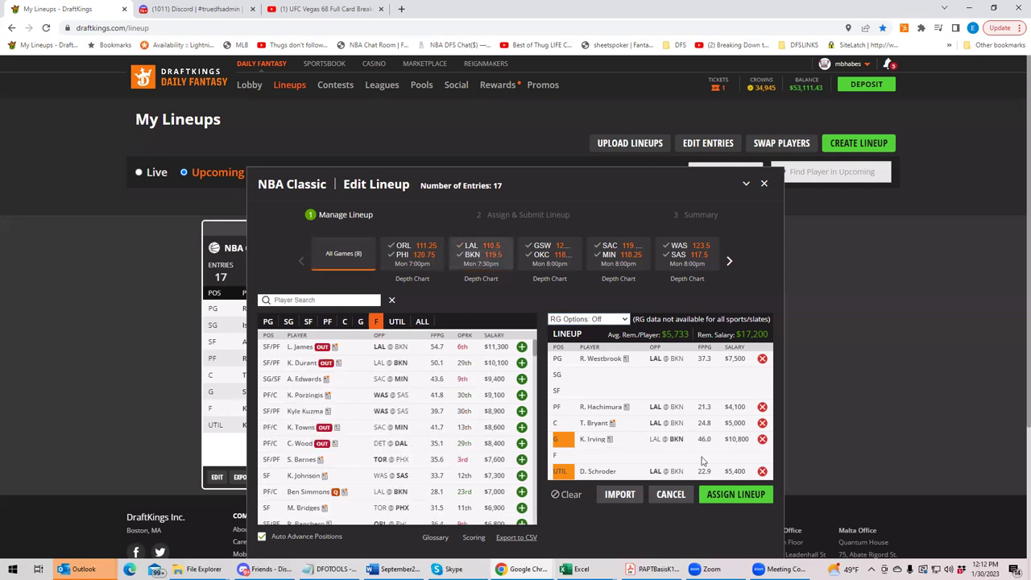
{"action": "left_click", "coordinate": [762, 471]}
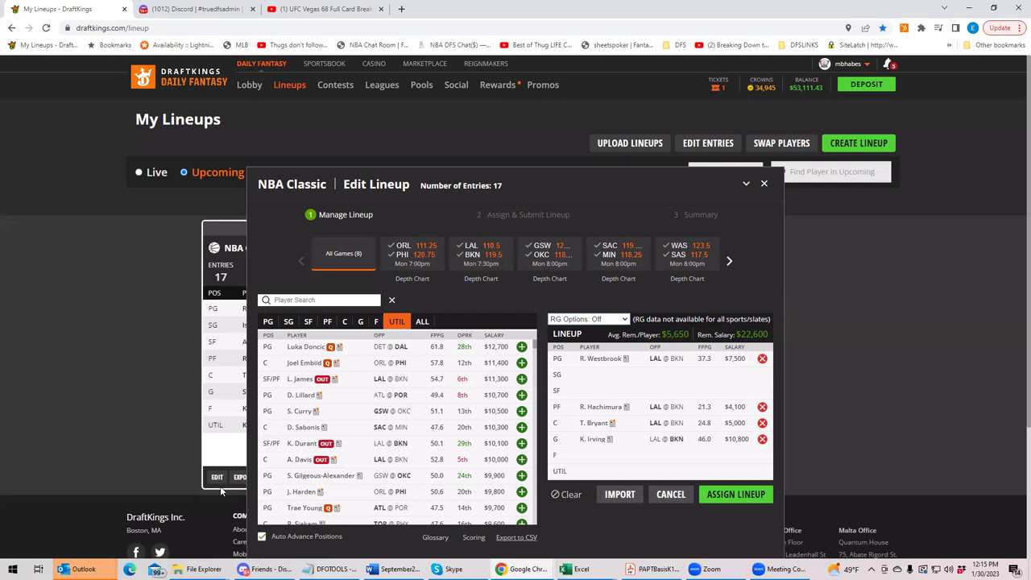
Add Oklahoma City's $3,400 A. Wiggins at small forward and Golden State's $6,000 A. Wiggins in the forward slot
{"action": "left_click", "coordinate": [308, 322]}
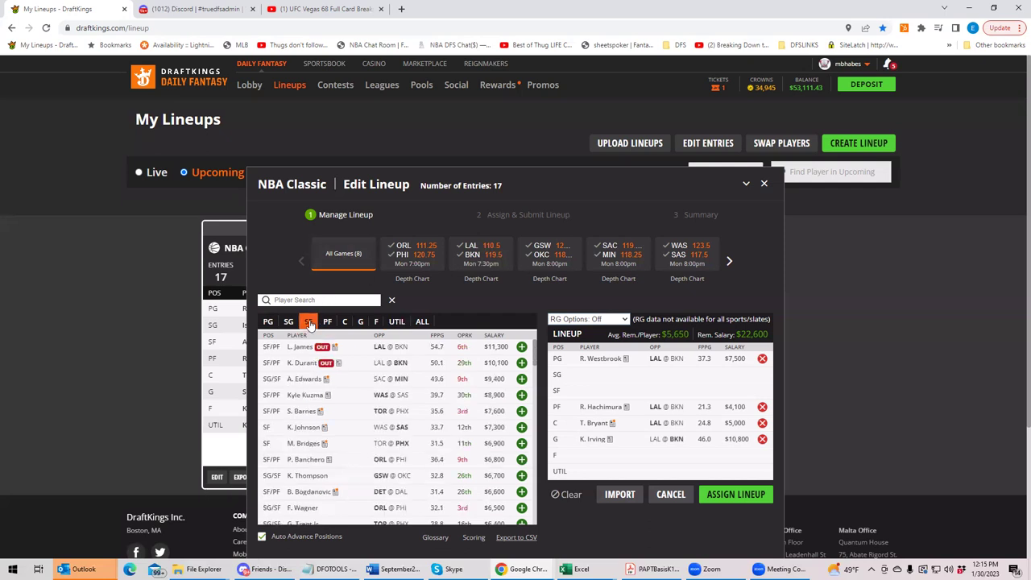
{"action": "left_click", "coordinate": [548, 256]}
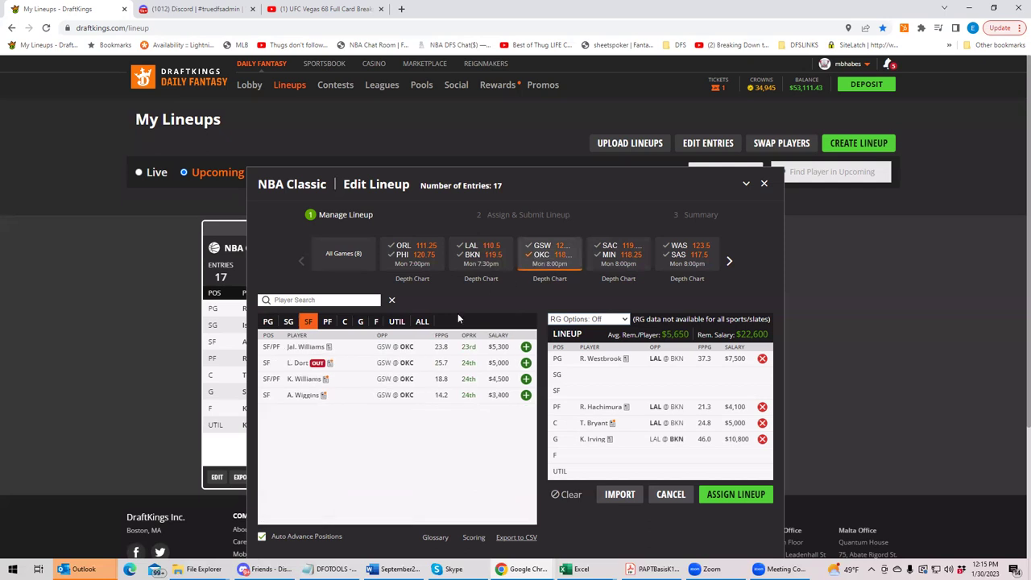
{"action": "left_click", "coordinate": [525, 395]}
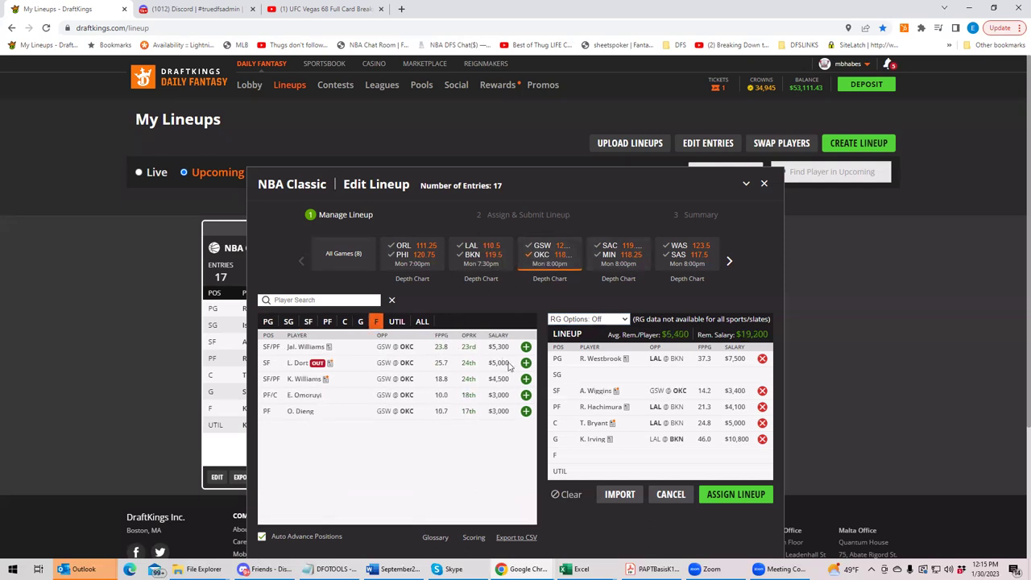
{"action": "left_click", "coordinate": [538, 250]}
{"action": "left_click", "coordinate": [538, 248]}
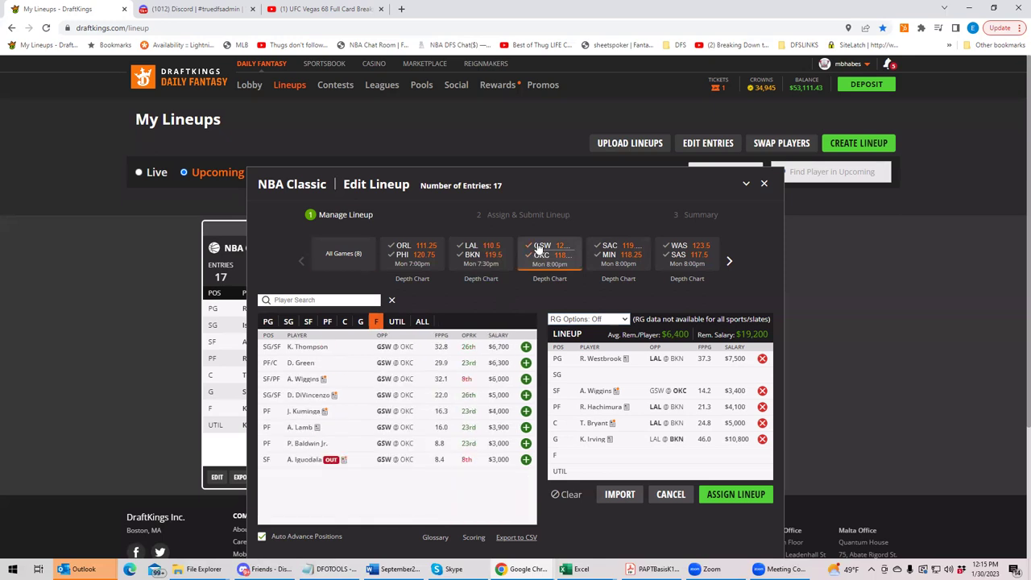
{"action": "left_click", "coordinate": [525, 379]}
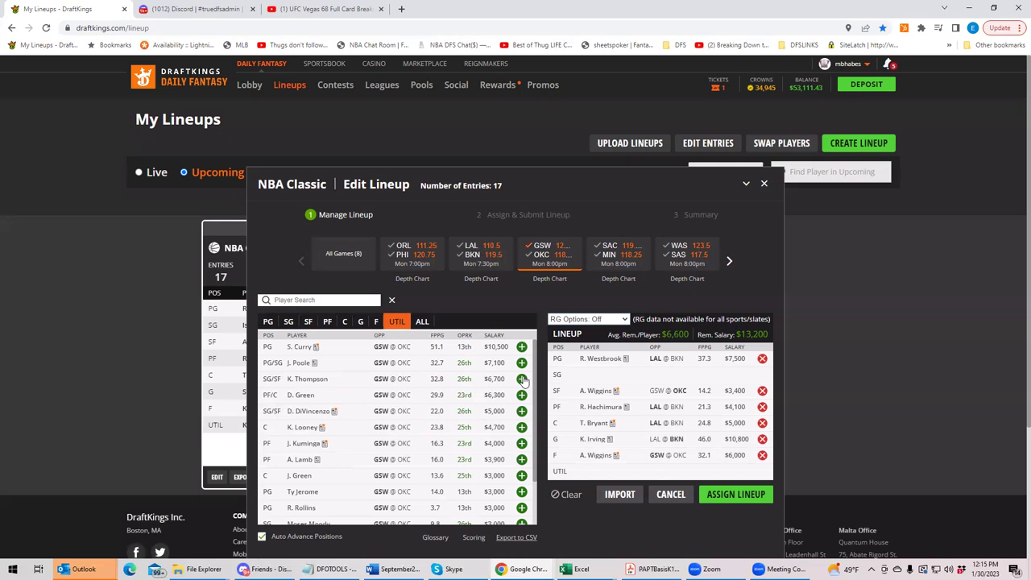
Add Oklahoma City's S. Gilgeous-Alexander to the lineup's utility slot
{"action": "left_click", "coordinate": [535, 258]}
{"action": "left_click", "coordinate": [539, 256]}
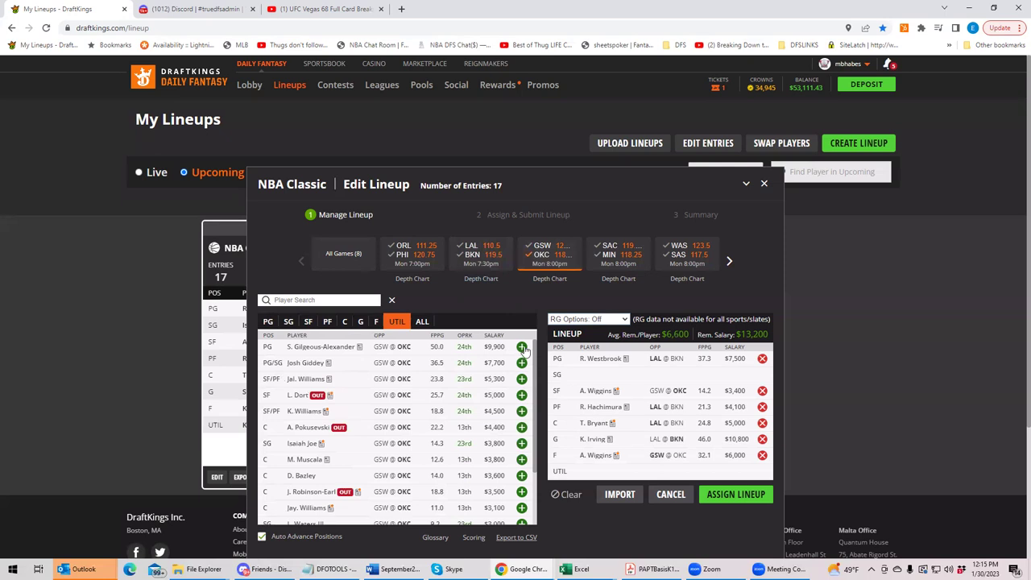
{"action": "left_click", "coordinate": [522, 347]}
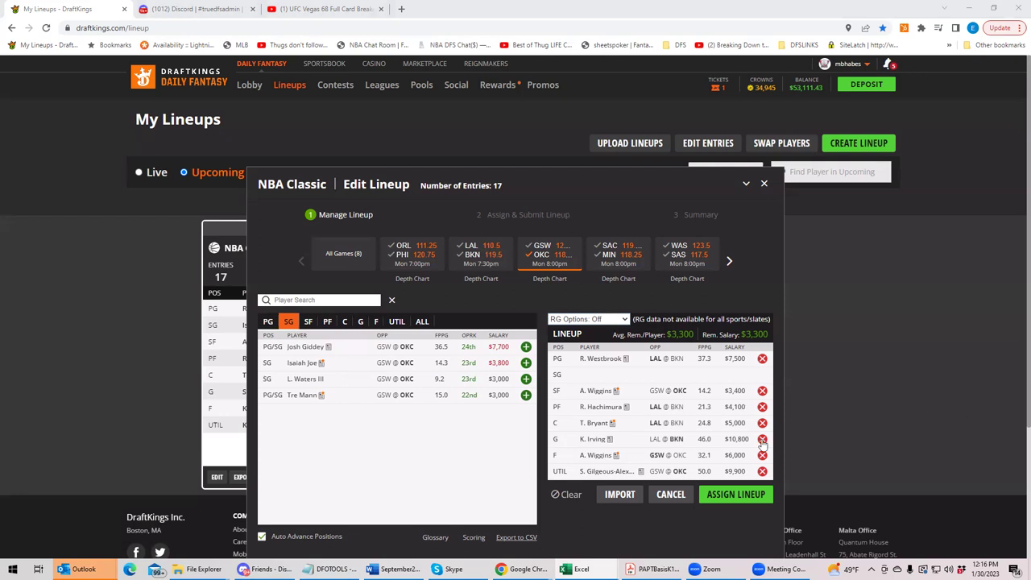
Review the player cards of Andrew Wiggins and Aaron Wiggins from the lineup
{"action": "left_click", "coordinate": [594, 455]}
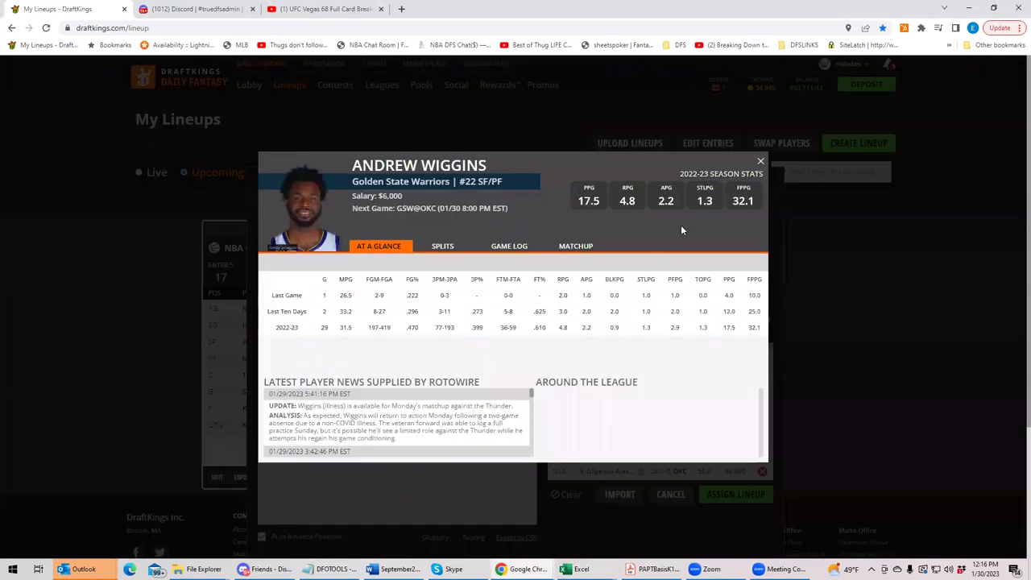
{"action": "left_click", "coordinate": [761, 162]}
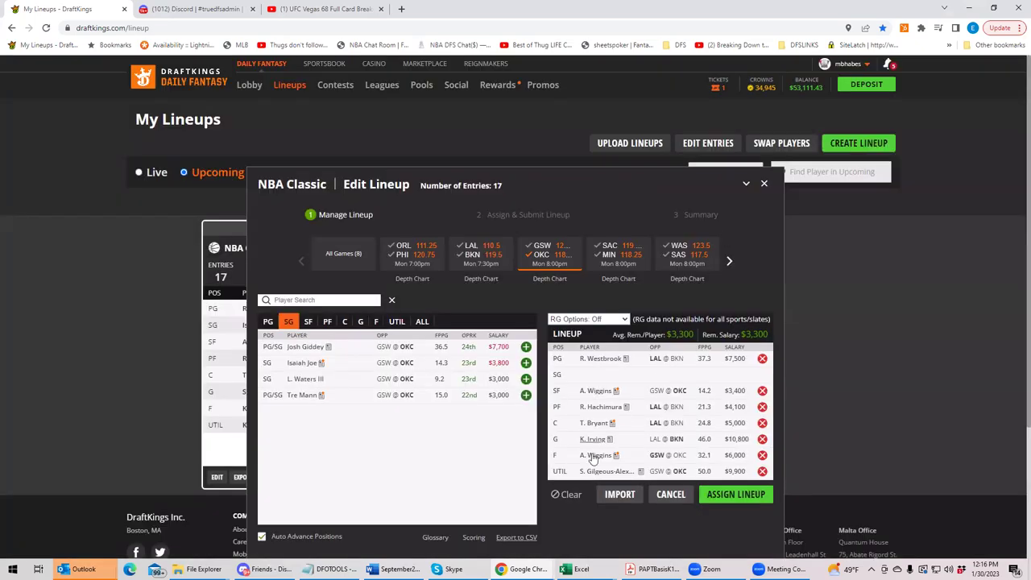
{"action": "left_click", "coordinate": [601, 391]}
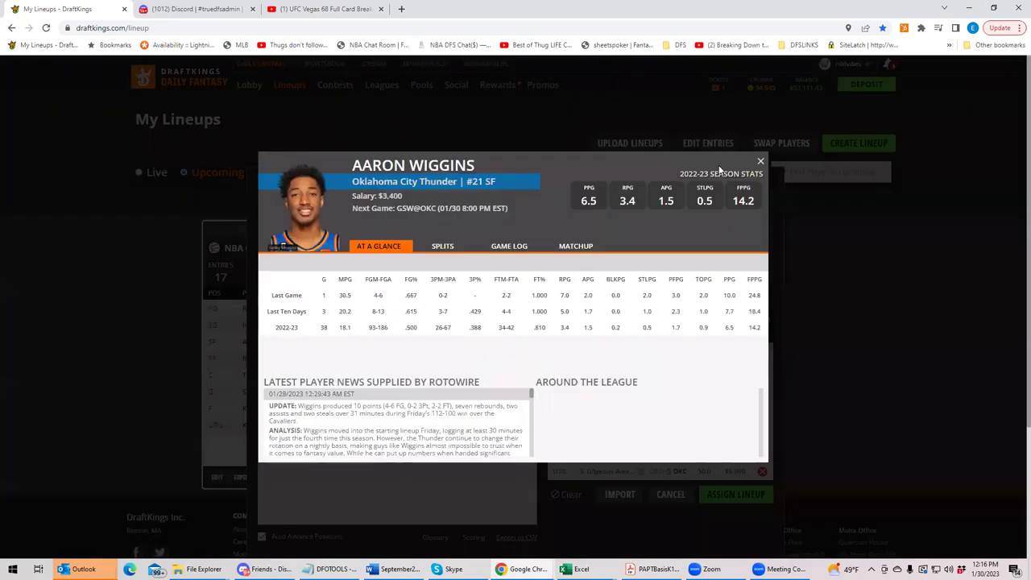
{"action": "left_click", "coordinate": [761, 162]}
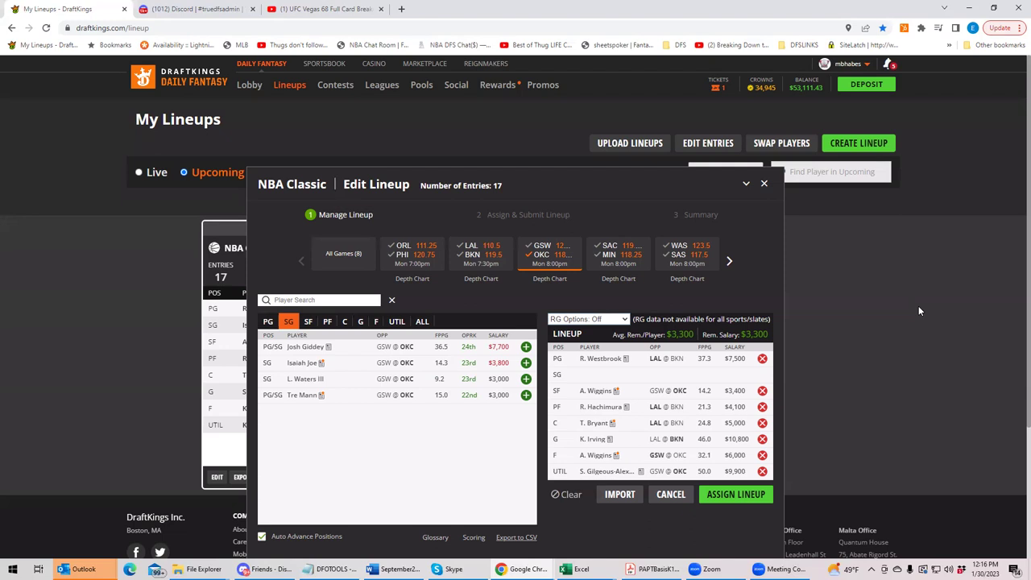
Look through the shooting guards available in the Sacramento at Minnesota game
{"action": "left_click", "coordinate": [551, 258]}
{"action": "left_click", "coordinate": [616, 263]}
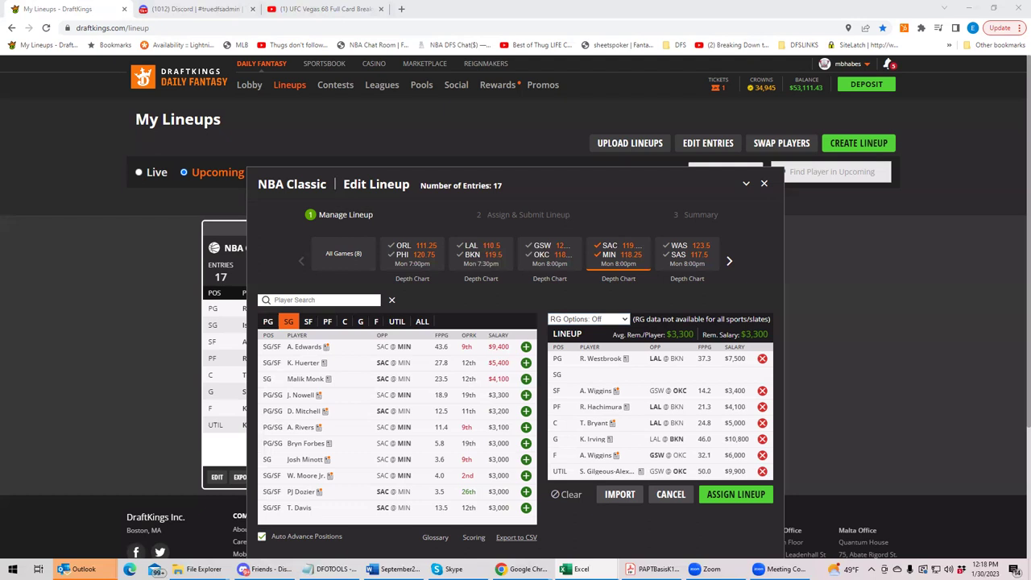
{"action": "left_click", "coordinate": [611, 254]}
Examine Jeremy Sochan's game log from the San Antonio power forwards
{"action": "left_click", "coordinate": [672, 255]}
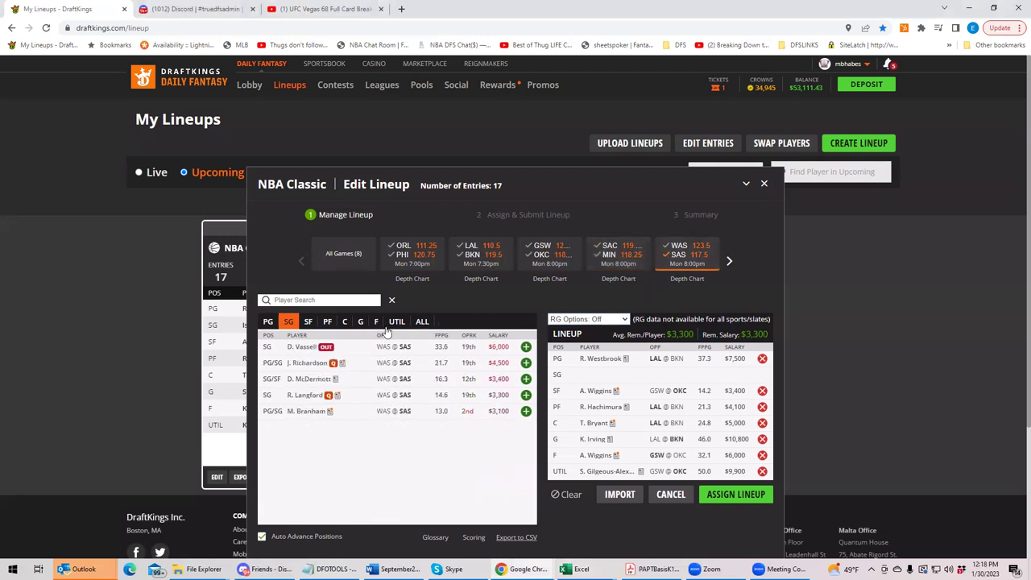
{"action": "left_click", "coordinate": [308, 322]}
{"action": "left_click", "coordinate": [327, 323]}
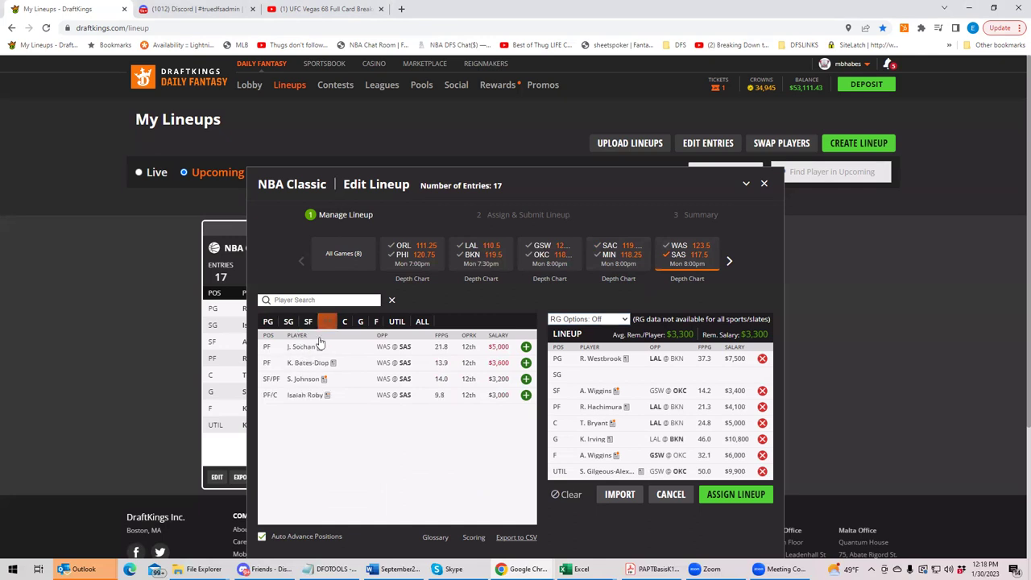
{"action": "left_click", "coordinate": [301, 347]}
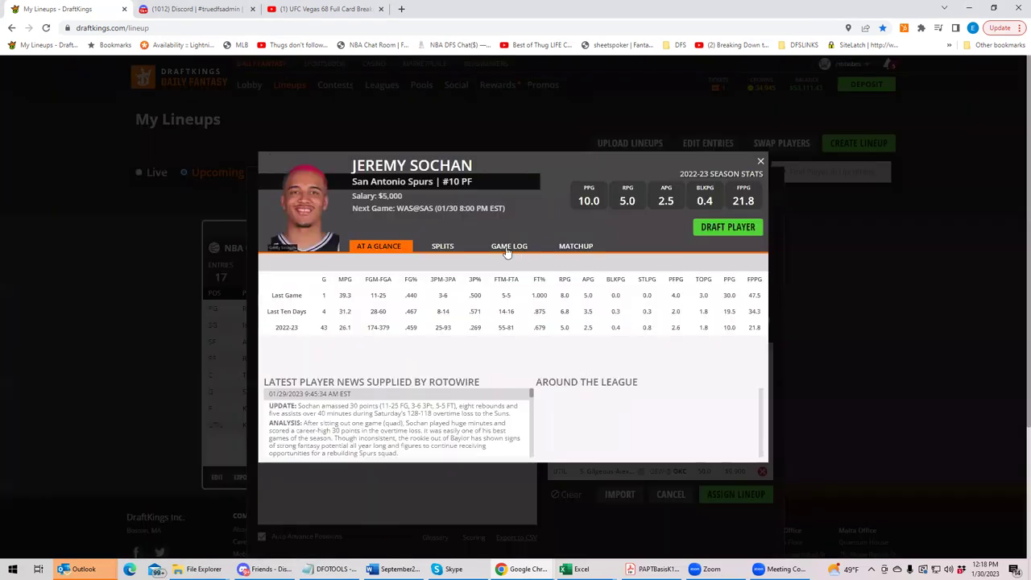
{"action": "left_click", "coordinate": [512, 246]}
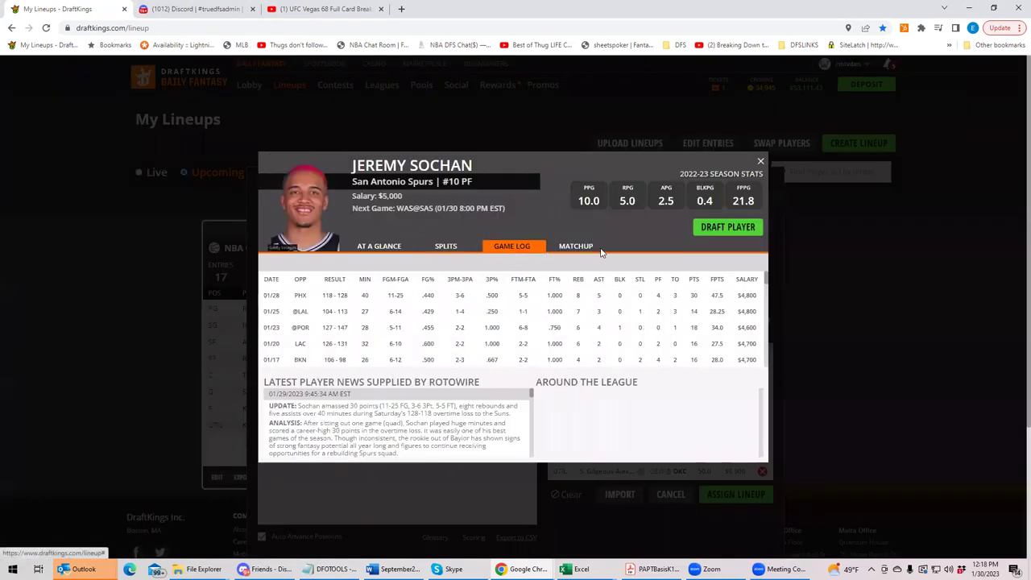
Look through San Antonio's shooting guards and small forwards
{"action": "left_click", "coordinate": [761, 165]}
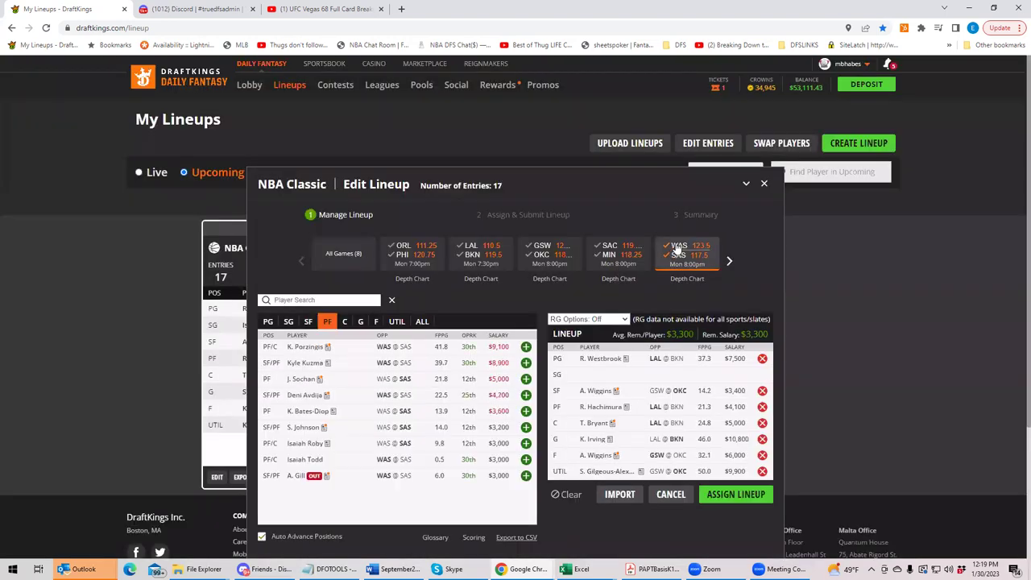
{"action": "left_click", "coordinate": [291, 321]}
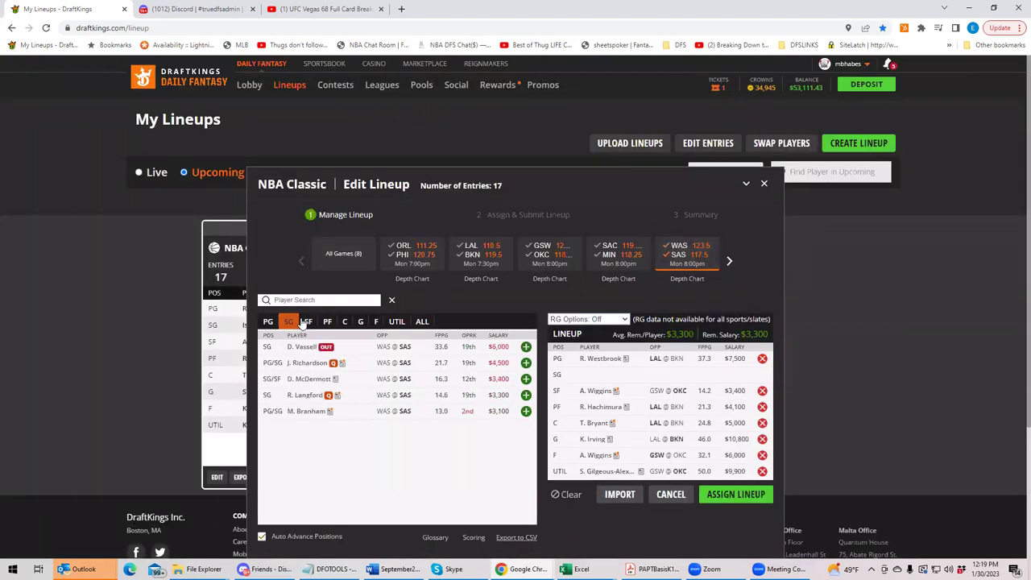
{"action": "left_click", "coordinate": [307, 322]}
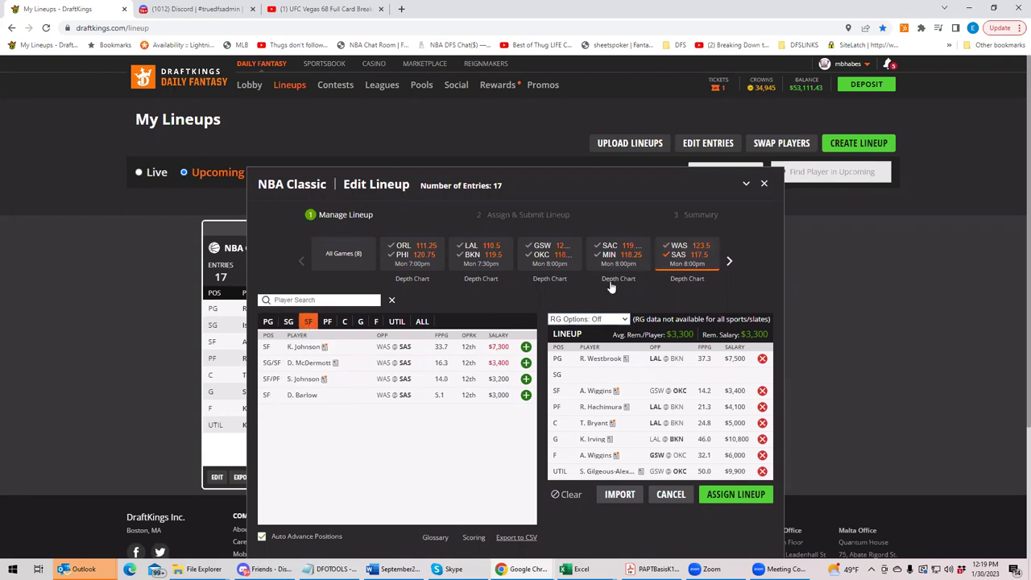
Examine Deni Avdija's game log from the Washington small forwards and clear the game filter
{"action": "left_click", "coordinate": [664, 256]}
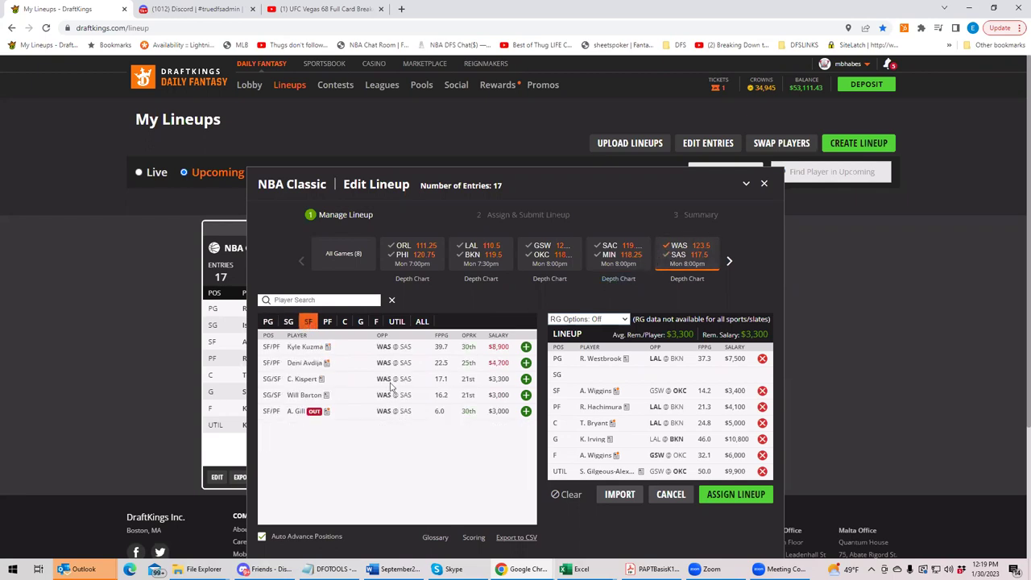
{"action": "left_click", "coordinate": [316, 365]}
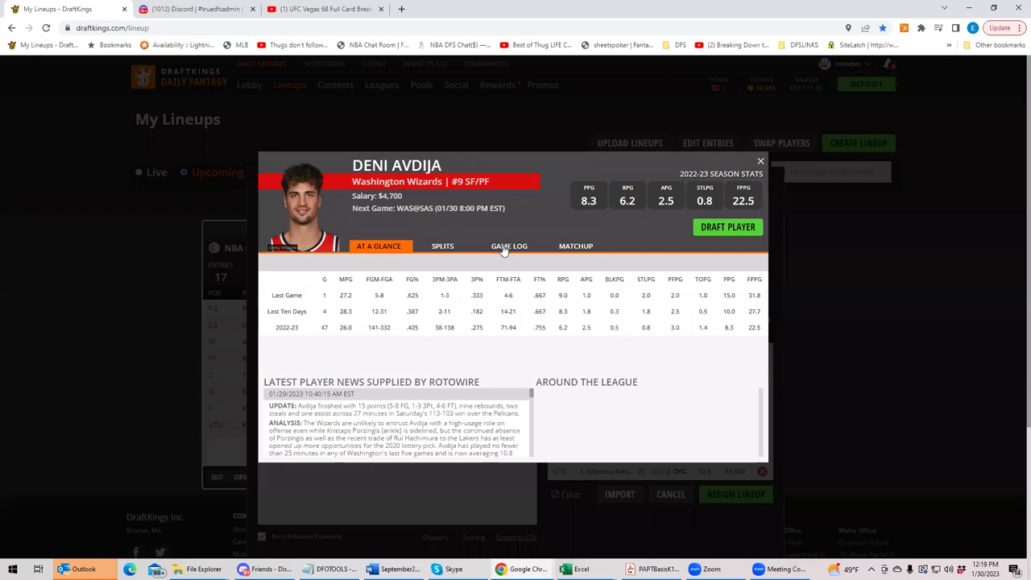
{"action": "left_click", "coordinate": [503, 249]}
{"action": "left_click", "coordinate": [762, 163]}
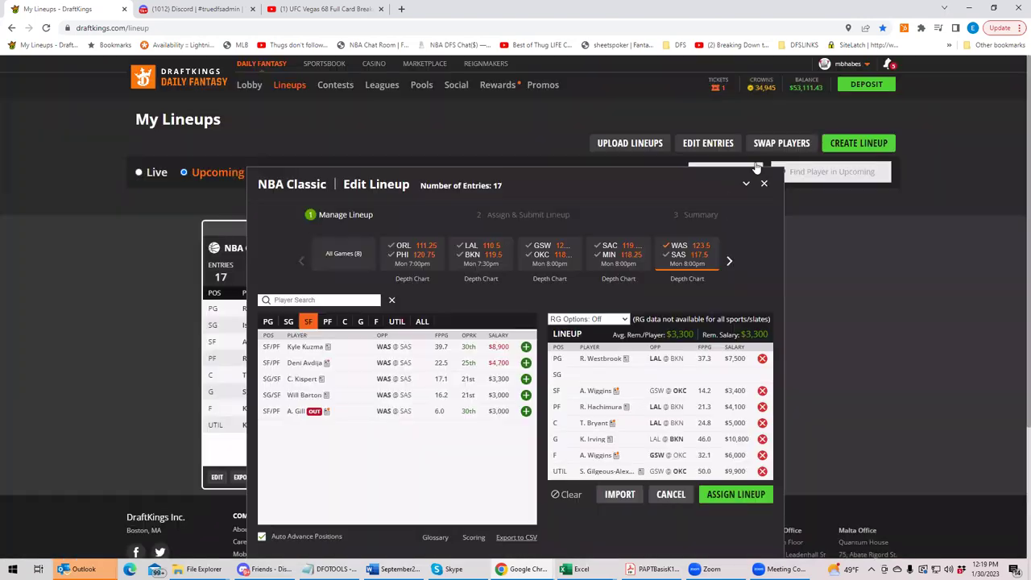
{"action": "left_click", "coordinate": [682, 253]}
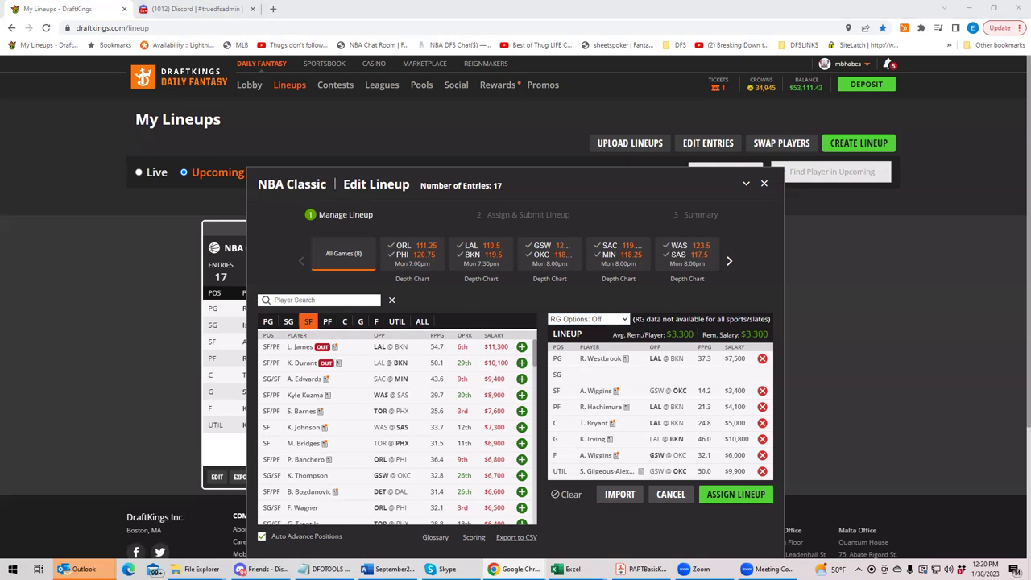
Reopen the Mock Trade Deadline 2023 tweet on Twitter and return to the DraftKings lineup editor
{"action": "key", "text": "ctrl+shift+t"}
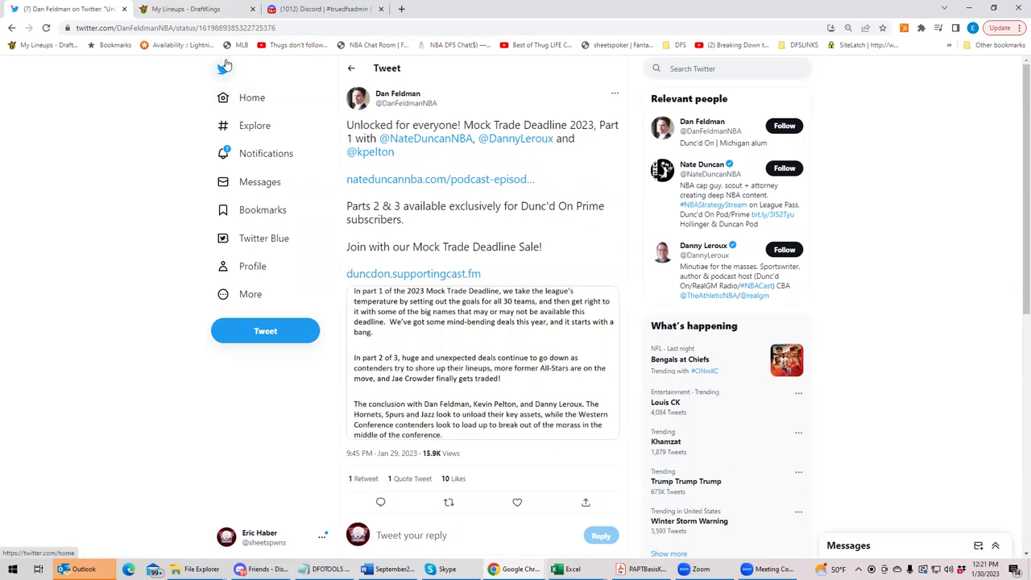
{"action": "left_click", "coordinate": [193, 9]}
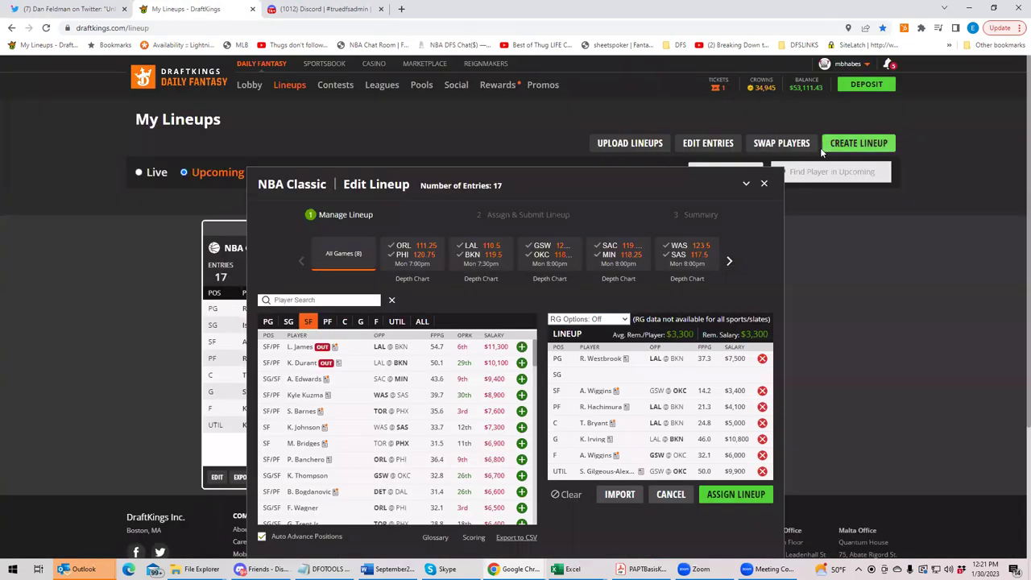
Filter the Washington at San Antonio game to Washington's shooting guards and examine Bradley Beal's game log
{"action": "left_click", "coordinate": [682, 255]}
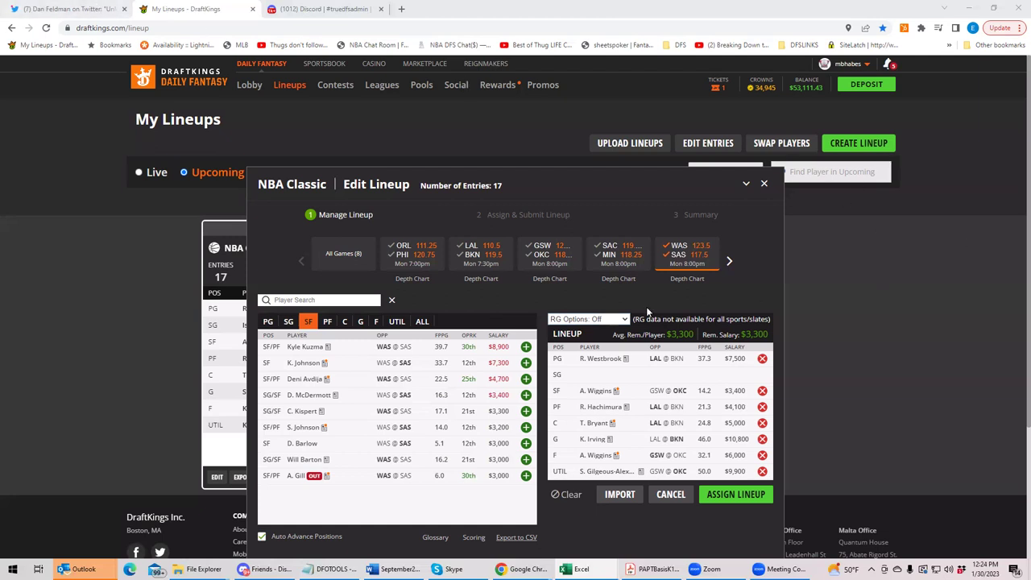
{"action": "left_click", "coordinate": [675, 252]}
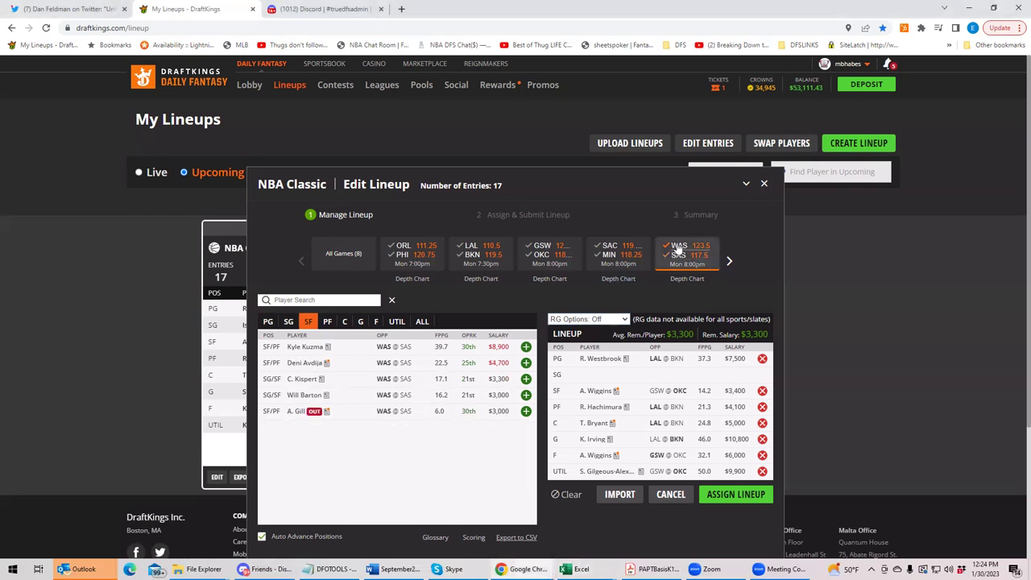
{"action": "left_click", "coordinate": [676, 251]}
{"action": "left_click", "coordinate": [674, 258]}
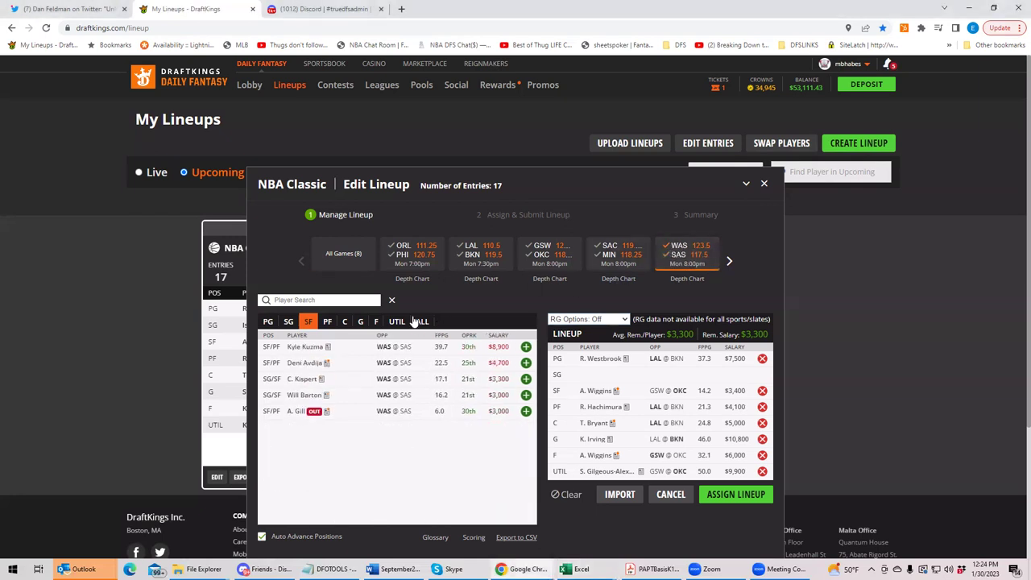
{"action": "left_click", "coordinate": [289, 324]}
{"action": "left_click", "coordinate": [298, 347]}
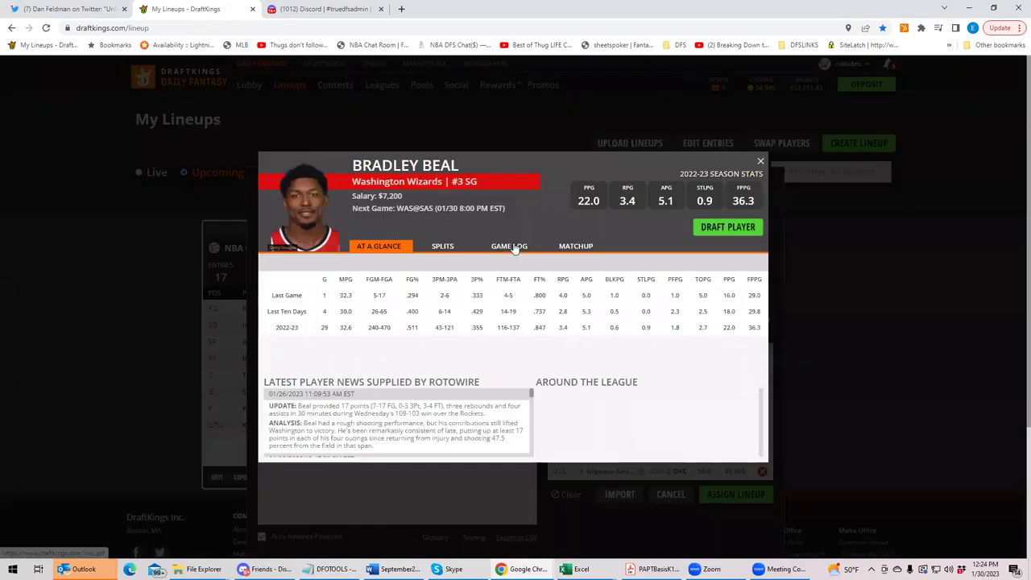
{"action": "left_click", "coordinate": [514, 248]}
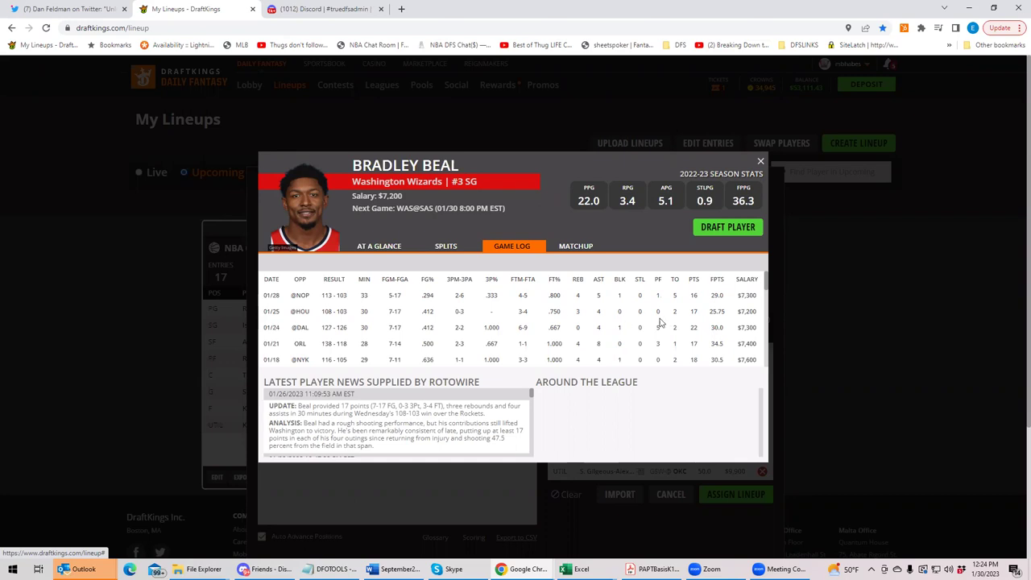
{"action": "left_click", "coordinate": [760, 162]}
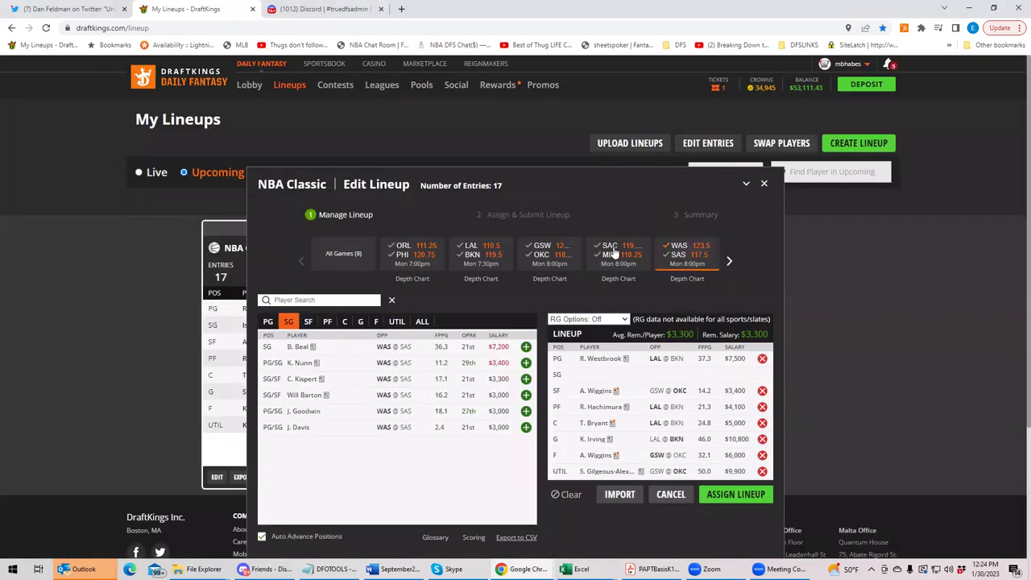
Clear the Washington at San Antonio filter and look through Dallas's shooting guards in the Detroit at Dallas game
{"action": "left_click", "coordinate": [682, 252]}
{"action": "left_click", "coordinate": [729, 261]}
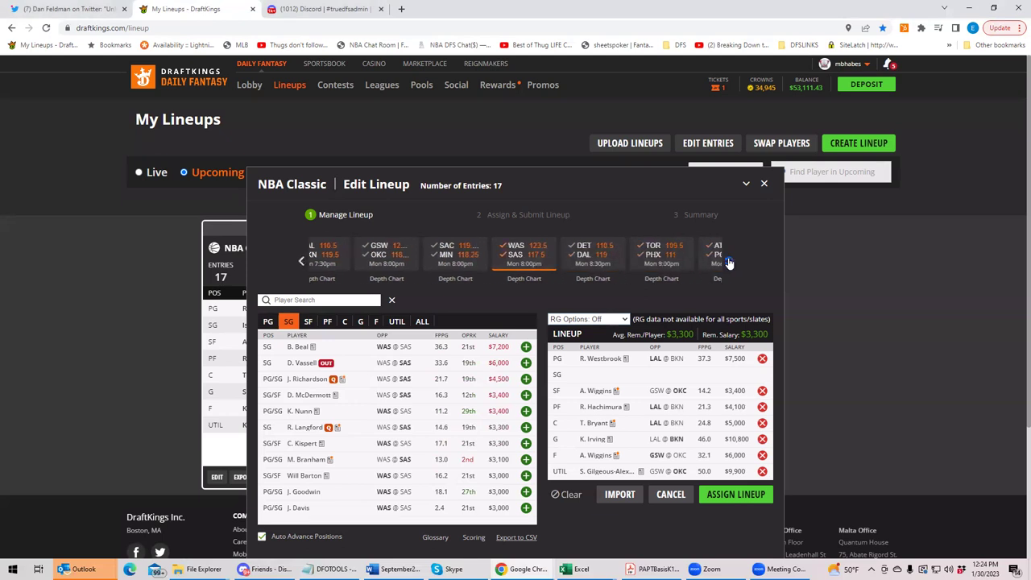
{"action": "left_click", "coordinate": [302, 261]}
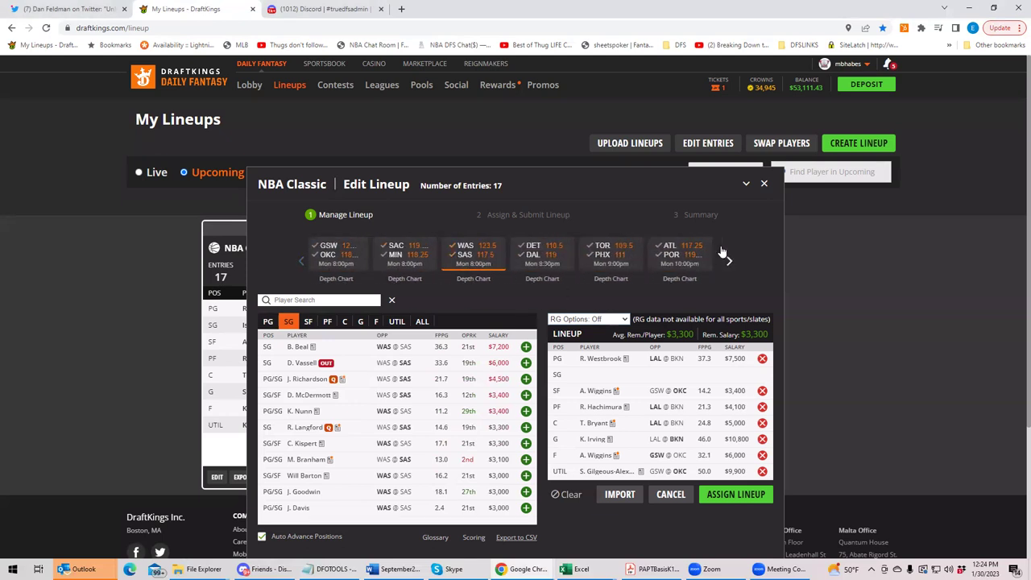
{"action": "left_click", "coordinate": [707, 258]}
{"action": "left_click", "coordinate": [709, 259]}
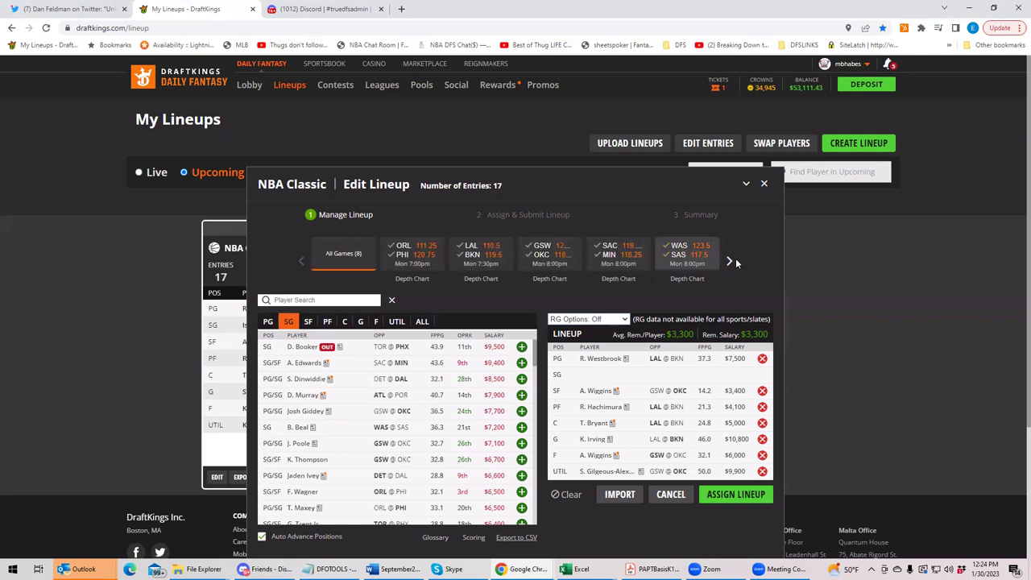
{"action": "left_click", "coordinate": [729, 261]}
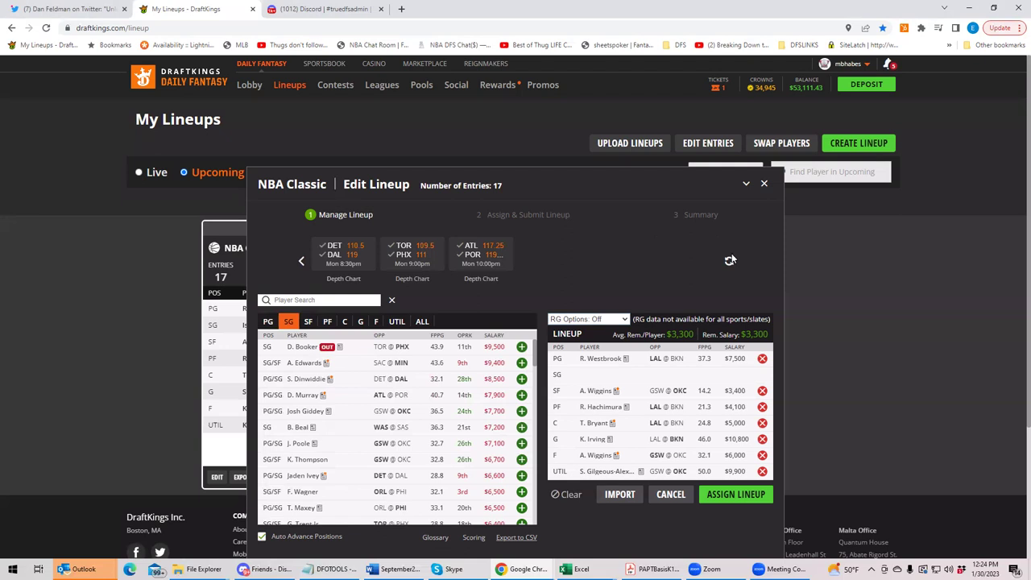
{"action": "left_click", "coordinate": [336, 263]}
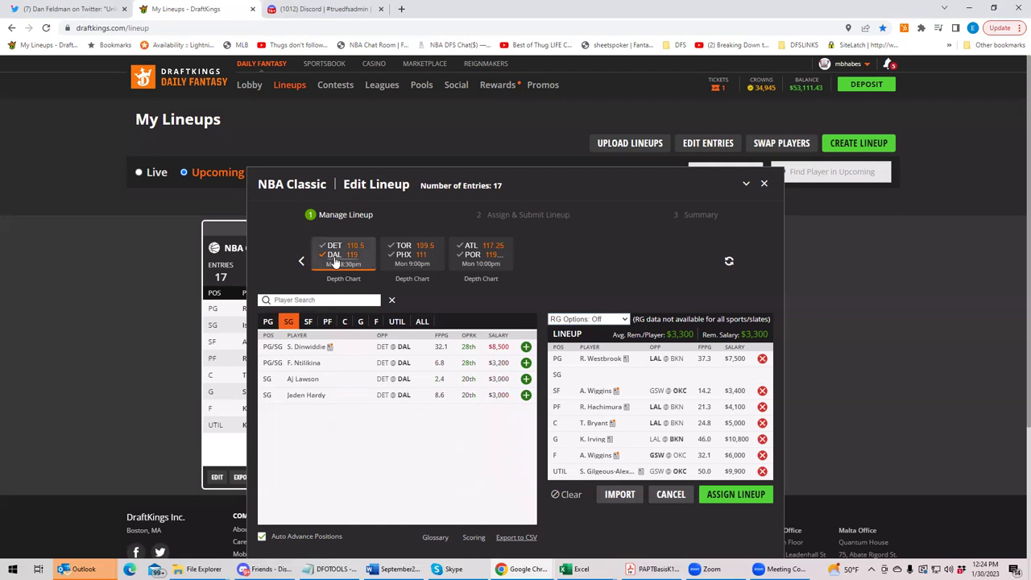
{"action": "left_click", "coordinate": [336, 263]}
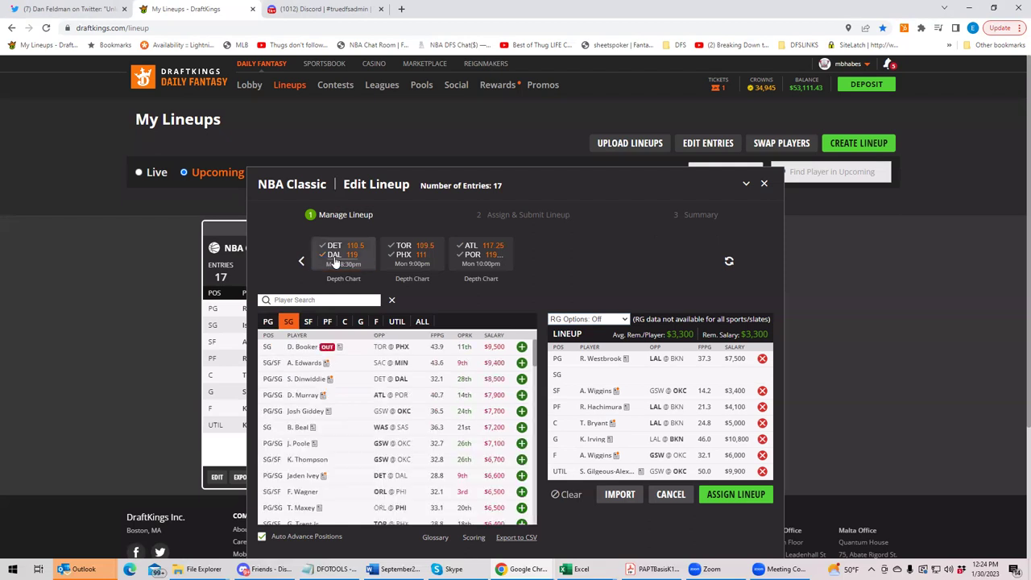
{"action": "left_click", "coordinate": [336, 264]}
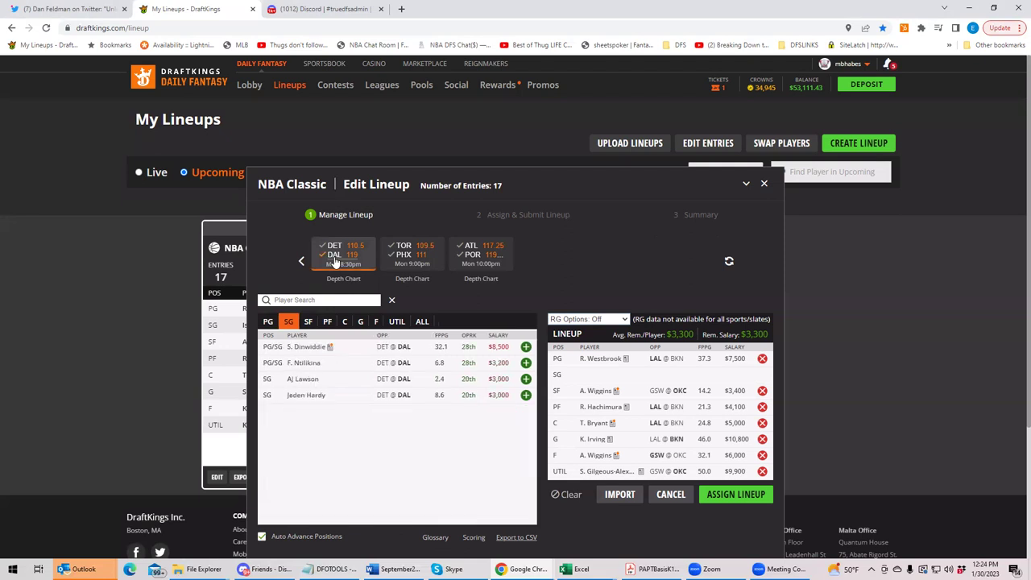
{"action": "left_click", "coordinate": [336, 263]}
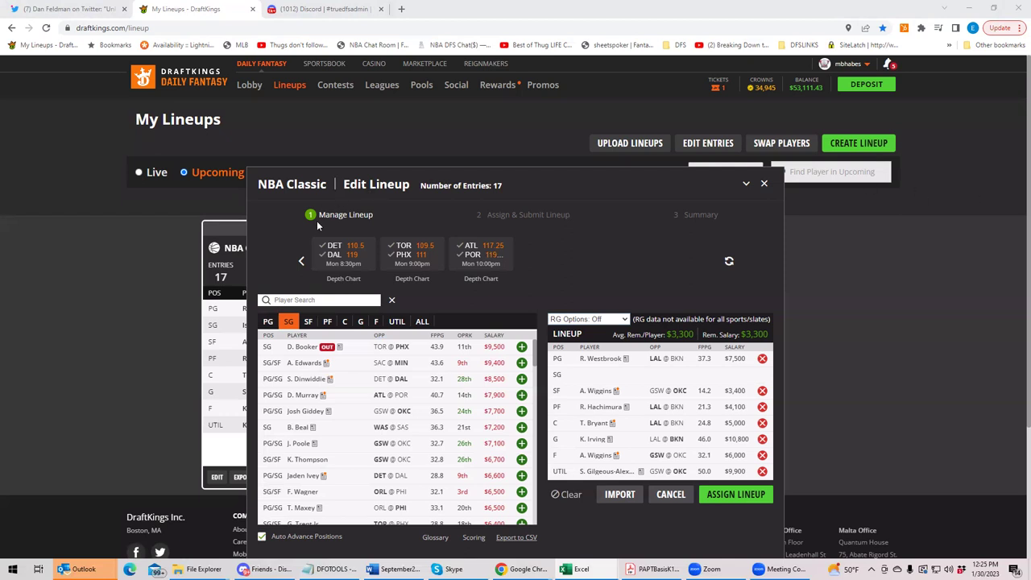
{"action": "left_click", "coordinate": [334, 255]}
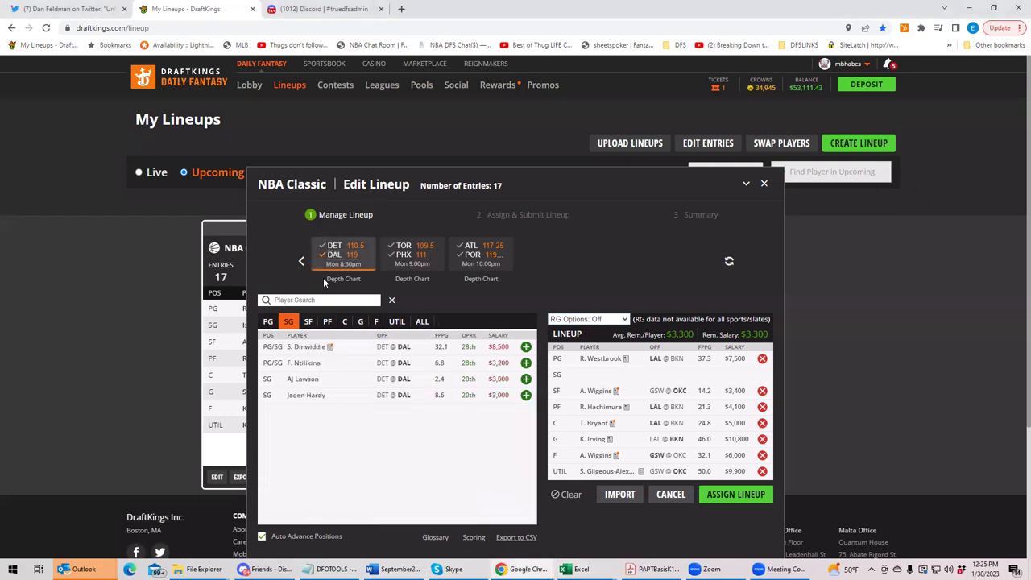
Review Luka Doncic's player card from the Dallas point guards
{"action": "left_click", "coordinate": [269, 322]}
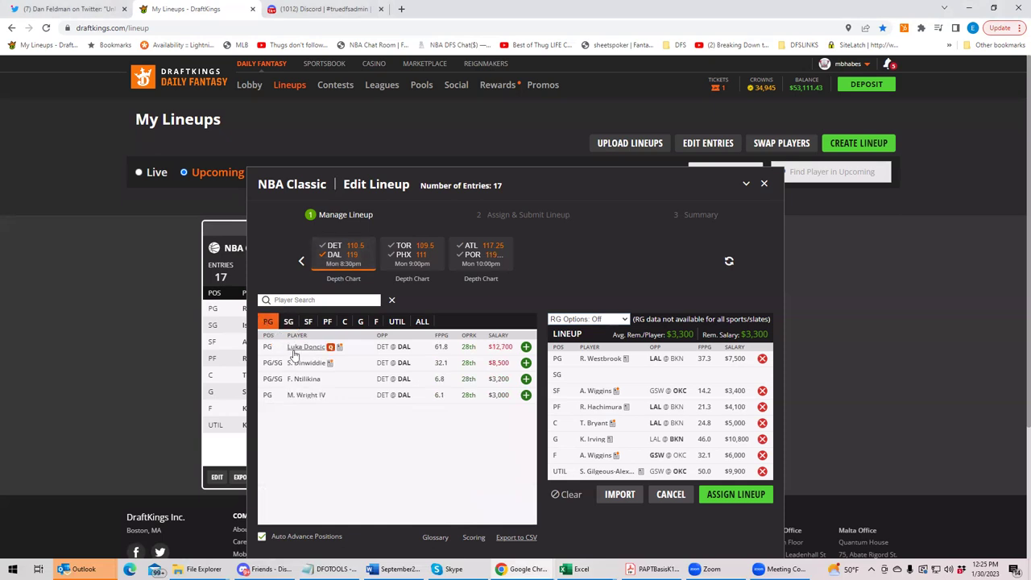
{"action": "left_click", "coordinate": [295, 348]}
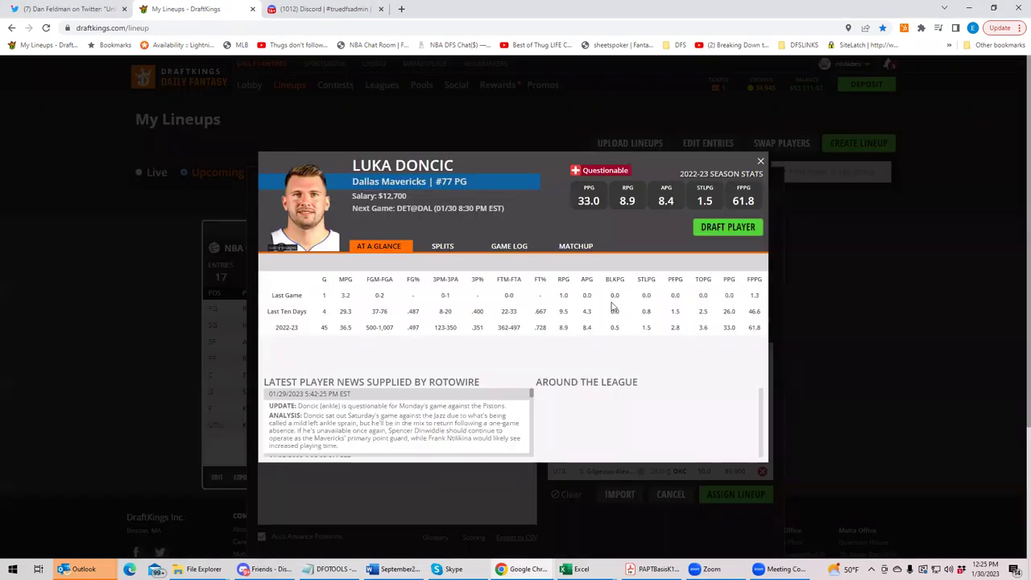
{"action": "left_click", "coordinate": [760, 161]}
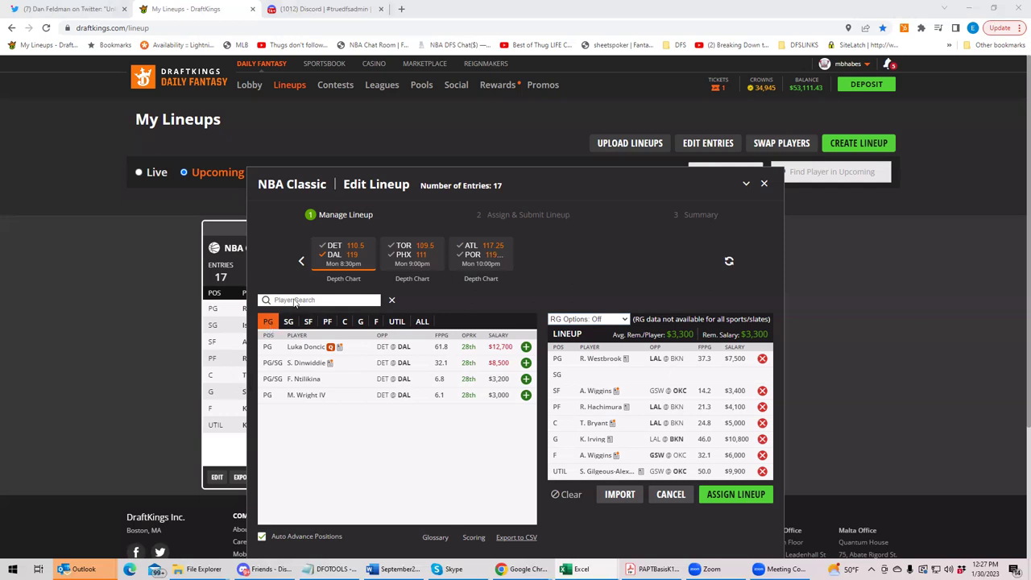
Add Detroit's Alec Burks to the lineup's shooting guard slot
{"action": "left_click", "coordinate": [334, 257]}
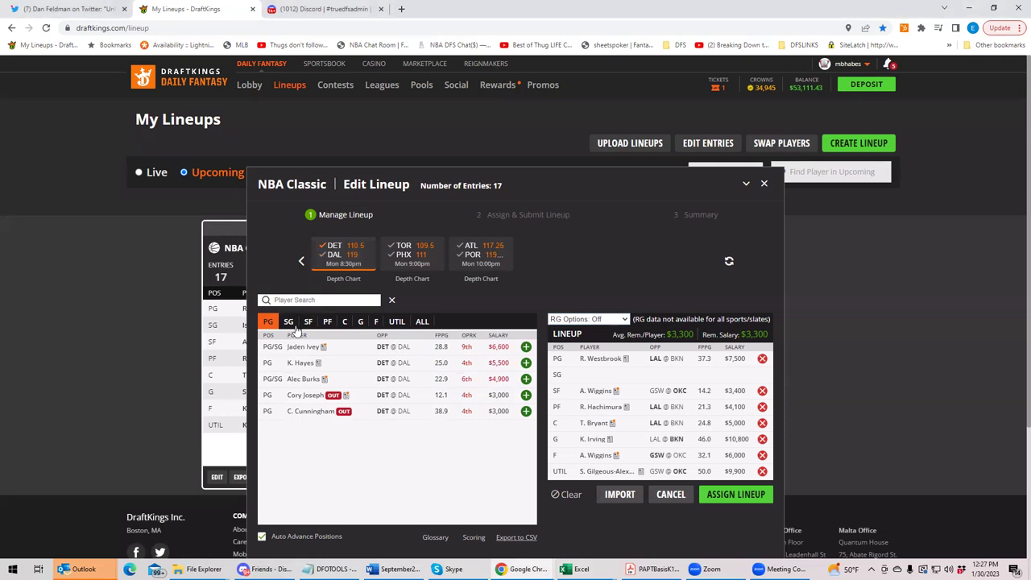
{"action": "left_click", "coordinate": [288, 322]}
{"action": "left_click", "coordinate": [526, 363]}
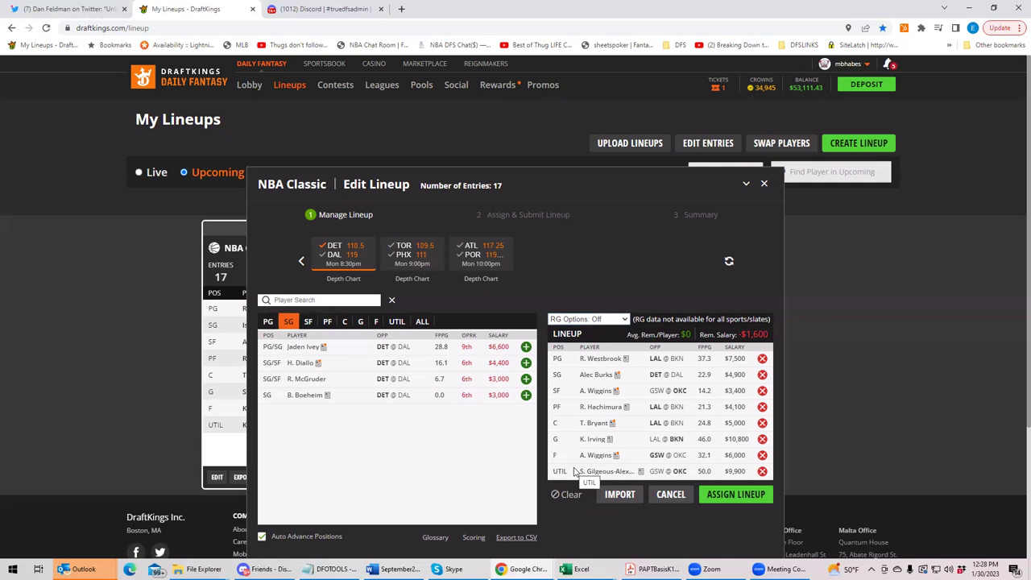
Look through Detroit's small forwards
{"action": "left_click", "coordinate": [334, 251]}
{"action": "left_click", "coordinate": [308, 323]}
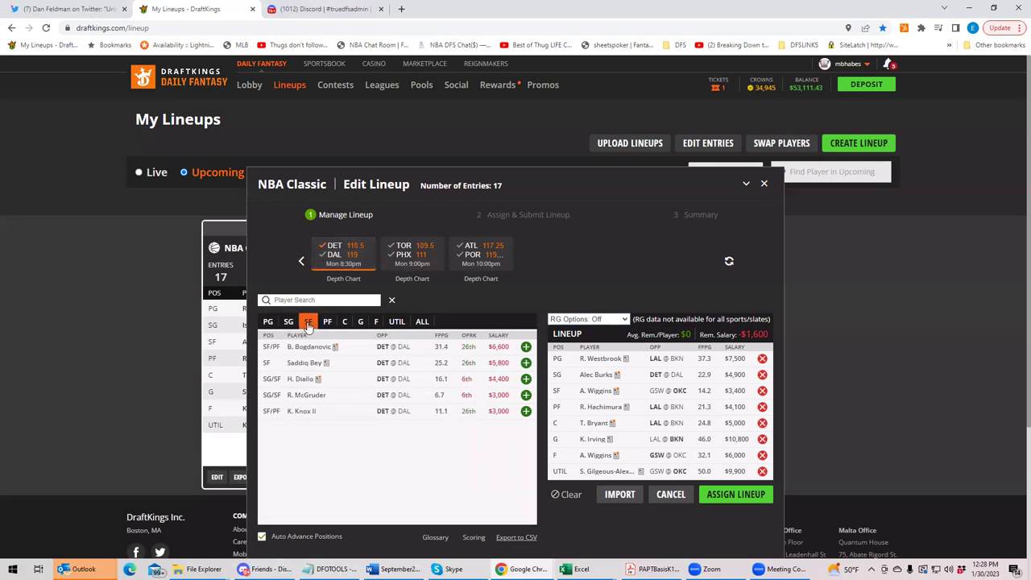
{"action": "left_click", "coordinate": [339, 251]}
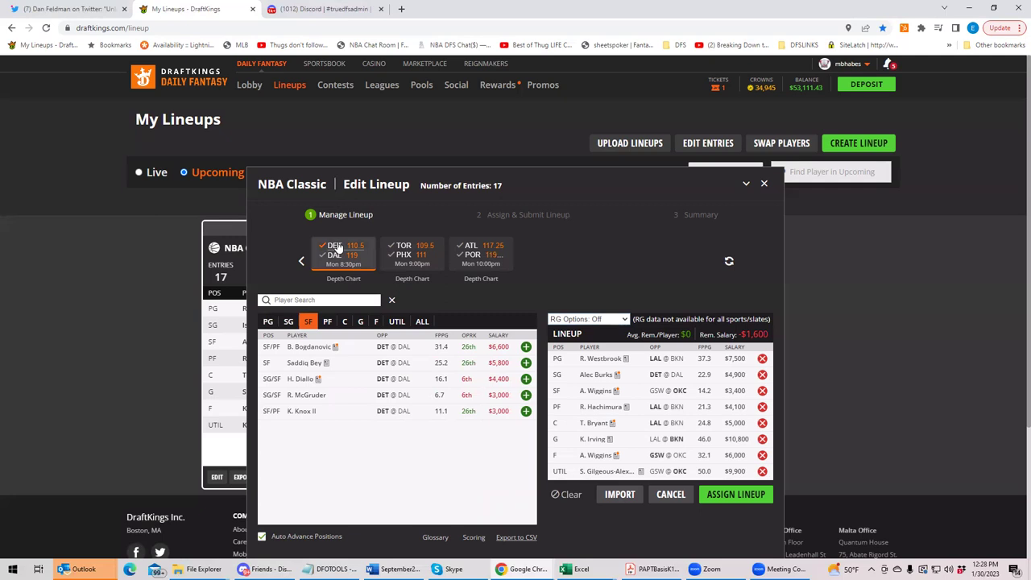
Examine Precious Achiuwa's game log from the centers in the Toronto at Phoenix game
{"action": "left_click", "coordinate": [405, 256]}
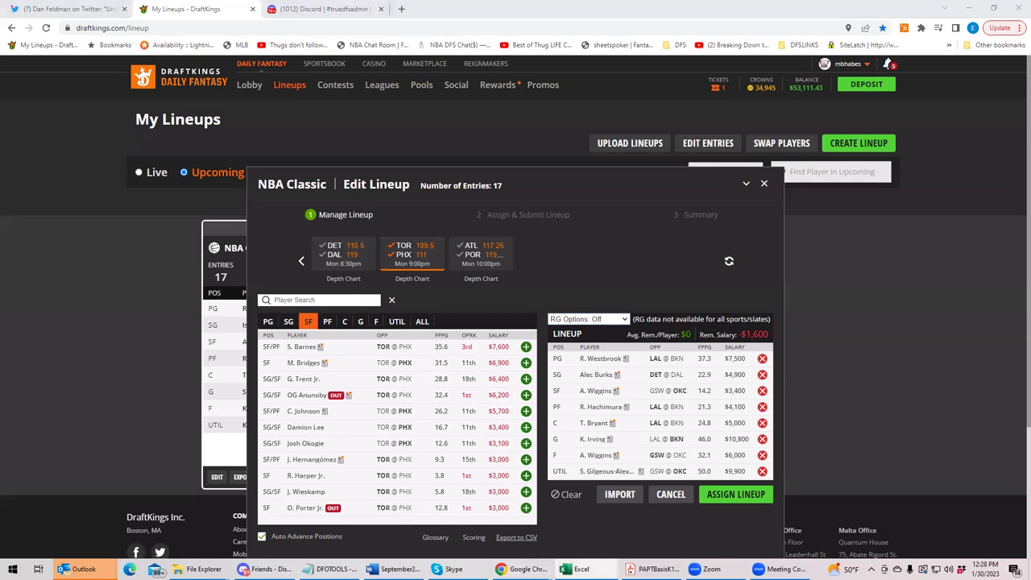
{"action": "left_click", "coordinate": [344, 322]}
{"action": "left_click", "coordinate": [304, 380]}
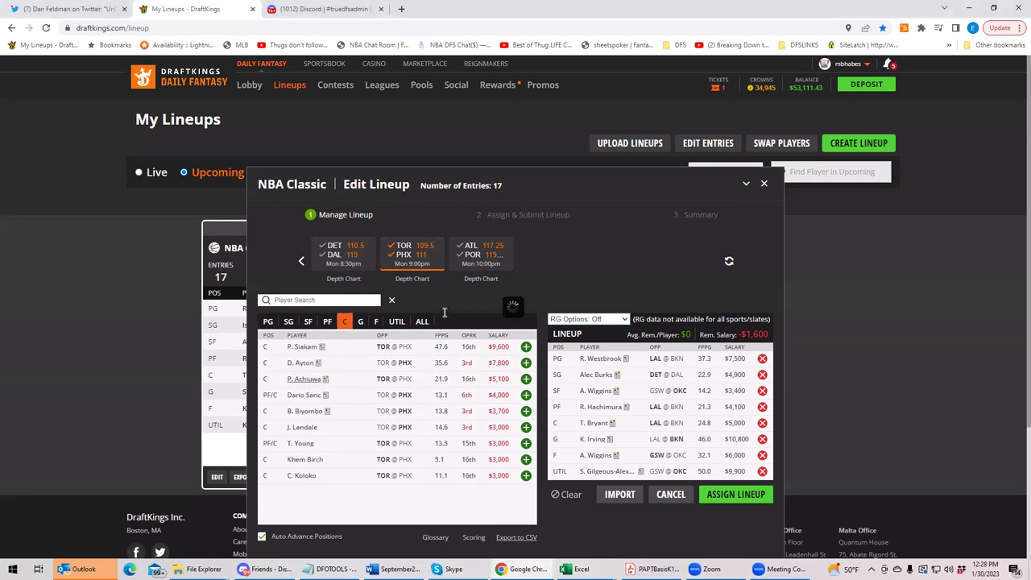
{"action": "left_click", "coordinate": [508, 246]}
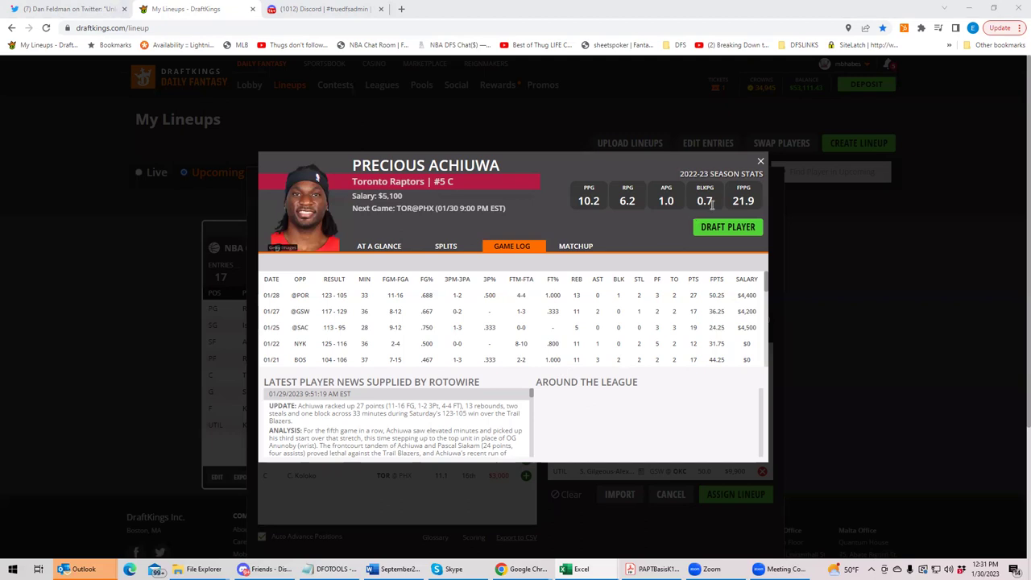
{"action": "left_click", "coordinate": [762, 164]}
{"action": "left_click", "coordinate": [409, 257]}
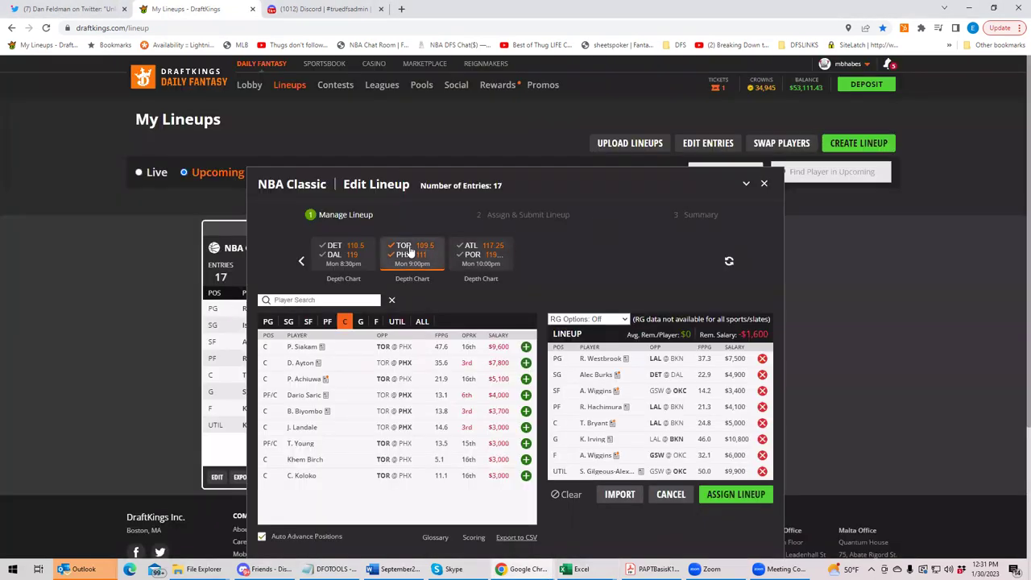
Examine Cameron Johnson's game log from the small forwards in the Toronto at Phoenix game
{"action": "left_click", "coordinate": [309, 324]}
{"action": "left_click", "coordinate": [305, 363]}
{"action": "left_click", "coordinate": [507, 247]}
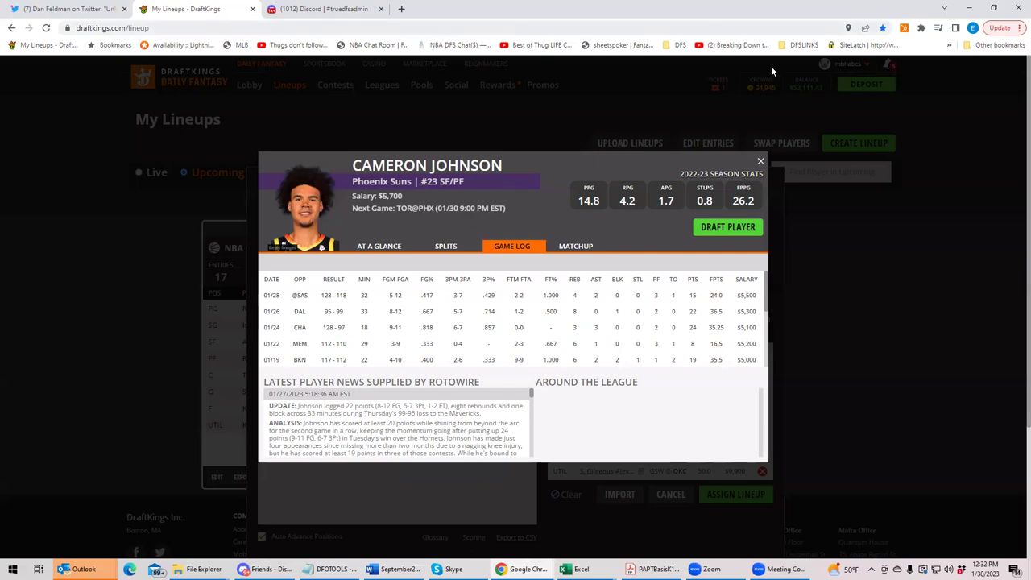
{"action": "left_click", "coordinate": [761, 161]}
Switch the player pool to Portland in the Atlanta at Portland game and examine shooting guard Anfernee Simons' game log
{"action": "left_click", "coordinate": [398, 261]}
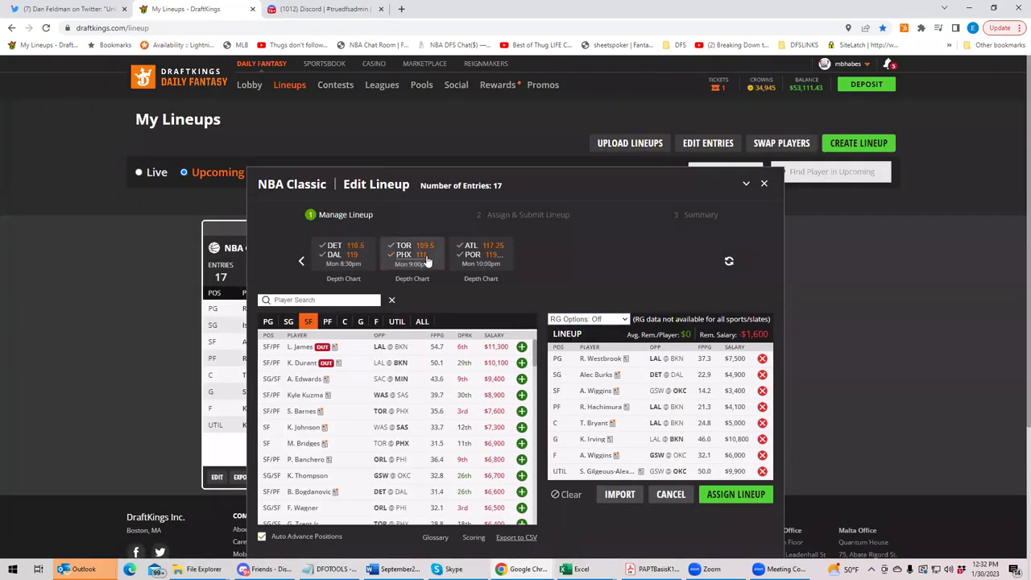
{"action": "left_click", "coordinate": [472, 260]}
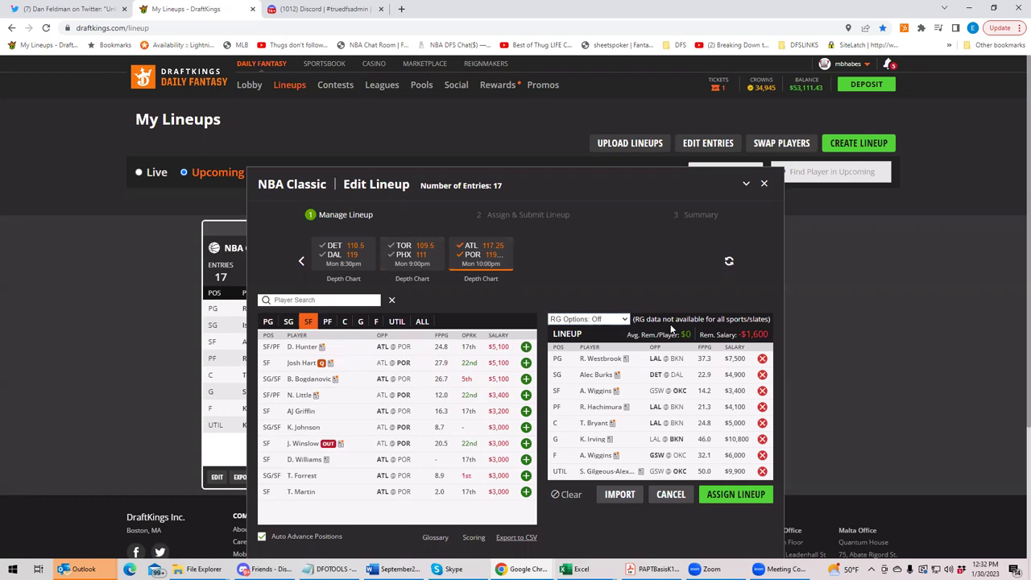
{"action": "left_click", "coordinate": [472, 254]}
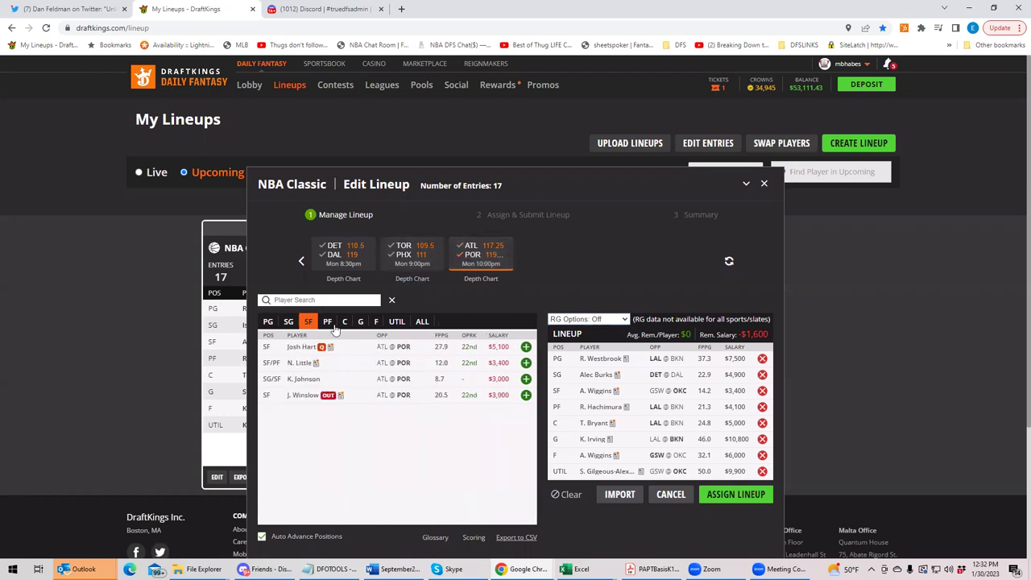
{"action": "left_click", "coordinate": [290, 322]}
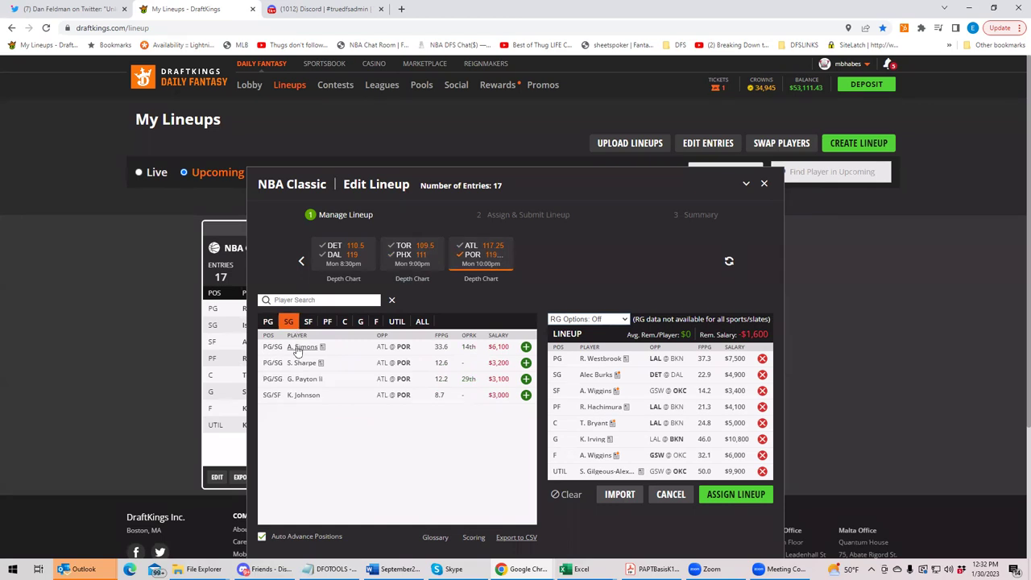
{"action": "left_click", "coordinate": [299, 348]}
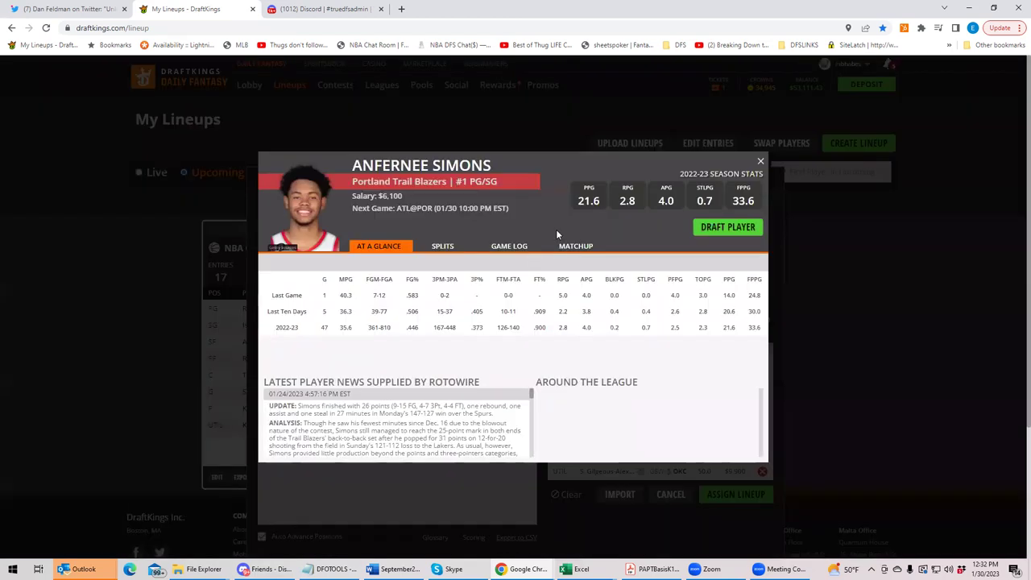
{"action": "left_click", "coordinate": [501, 249]}
{"action": "left_click", "coordinate": [760, 162]}
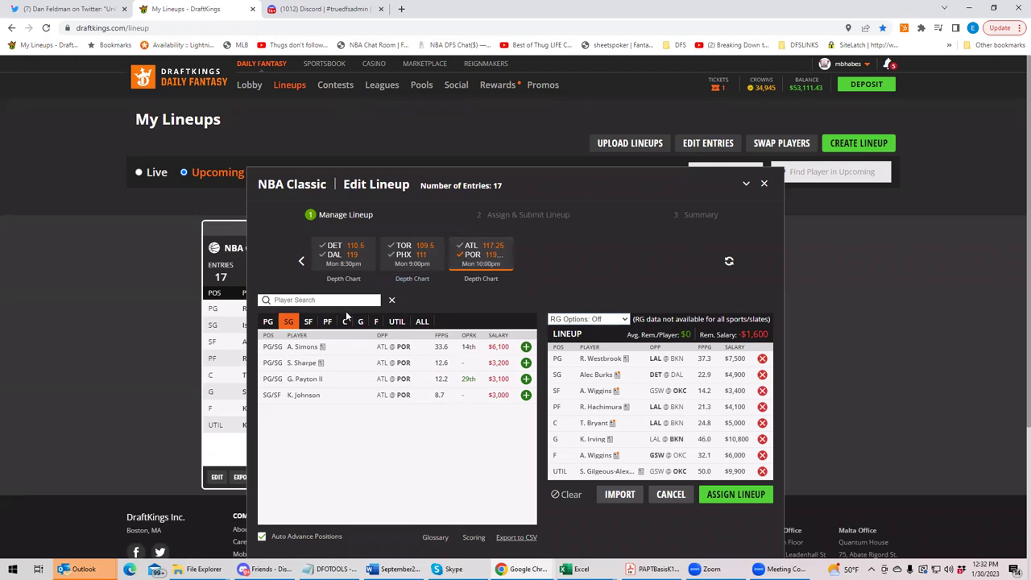
Look through Portland's small and power forwards and examine Jerami Grant's game log
{"action": "left_click", "coordinate": [307, 322]}
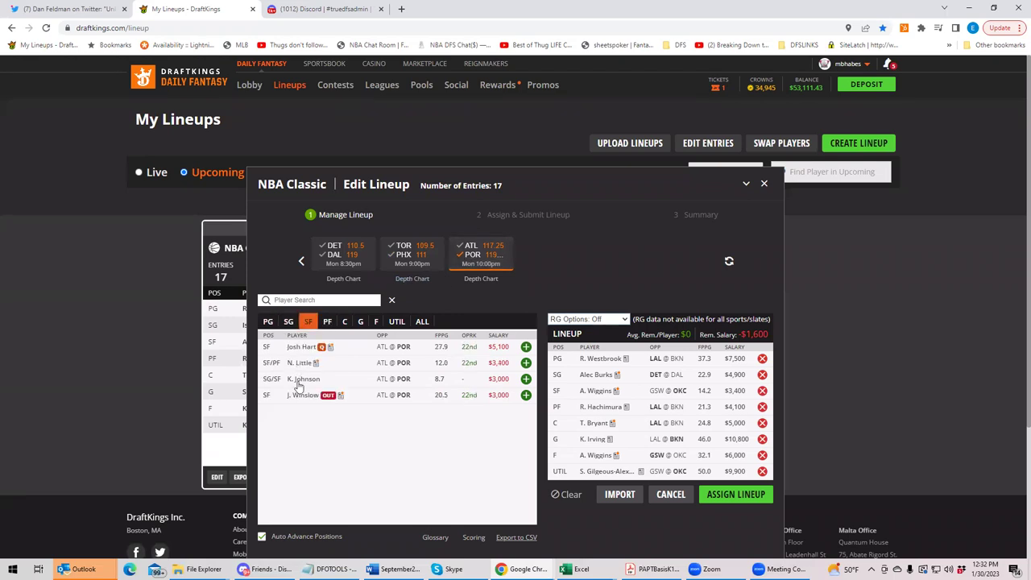
{"action": "left_click", "coordinate": [327, 322]}
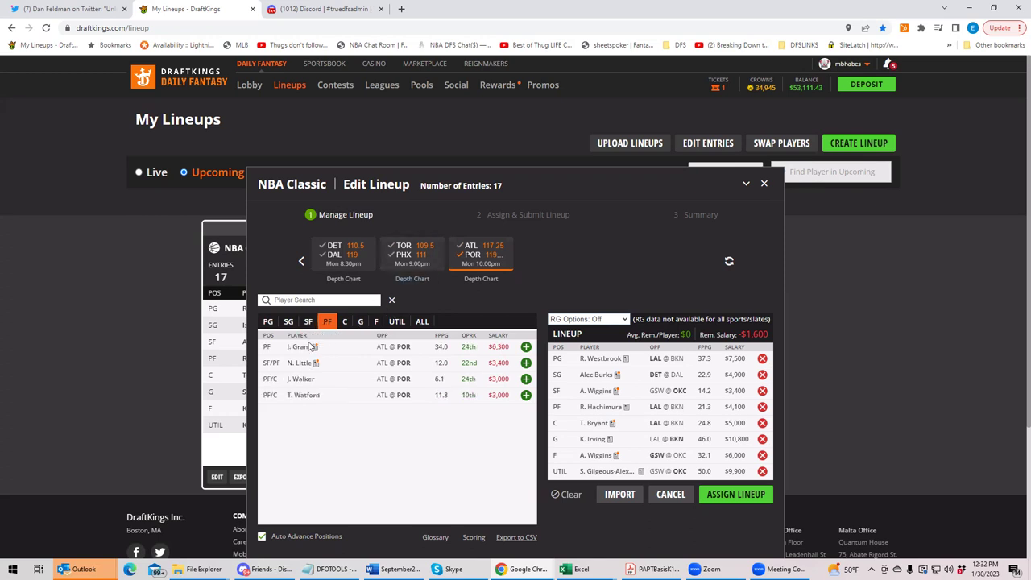
{"action": "left_click", "coordinate": [303, 347]}
{"action": "left_click", "coordinate": [495, 248]}
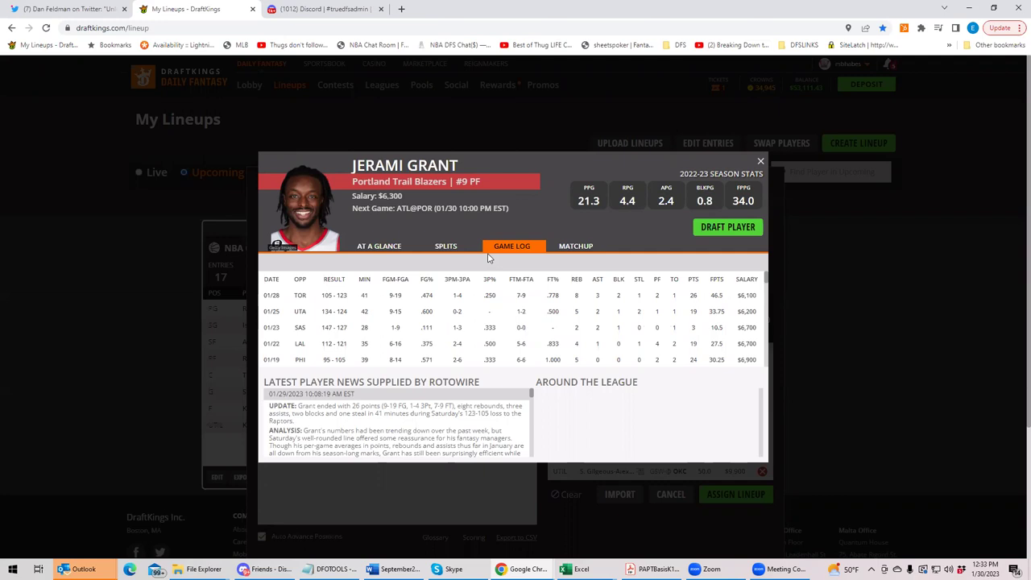
{"action": "left_click", "coordinate": [760, 162]}
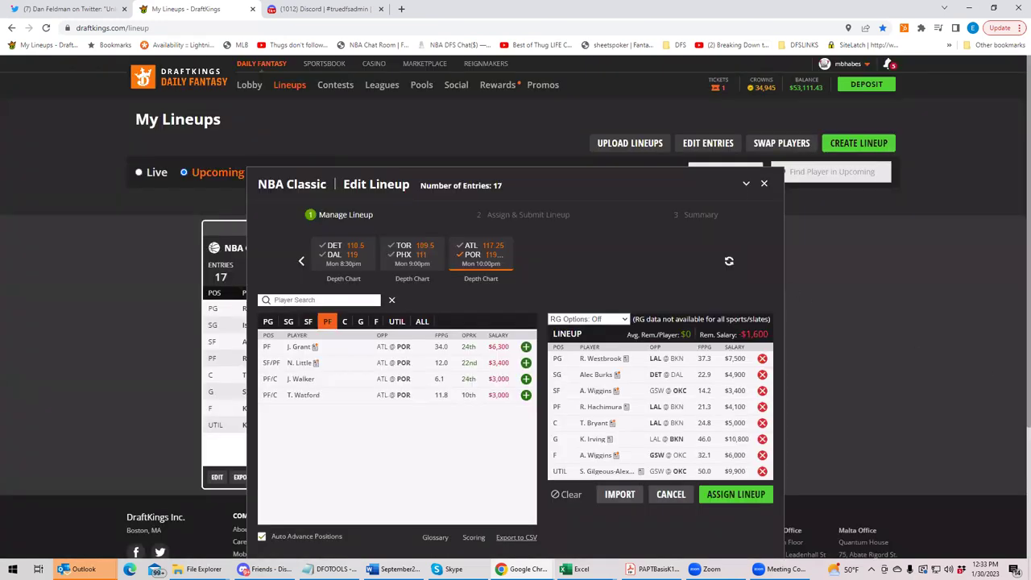
{"action": "key", "text": "alt+Tab"}
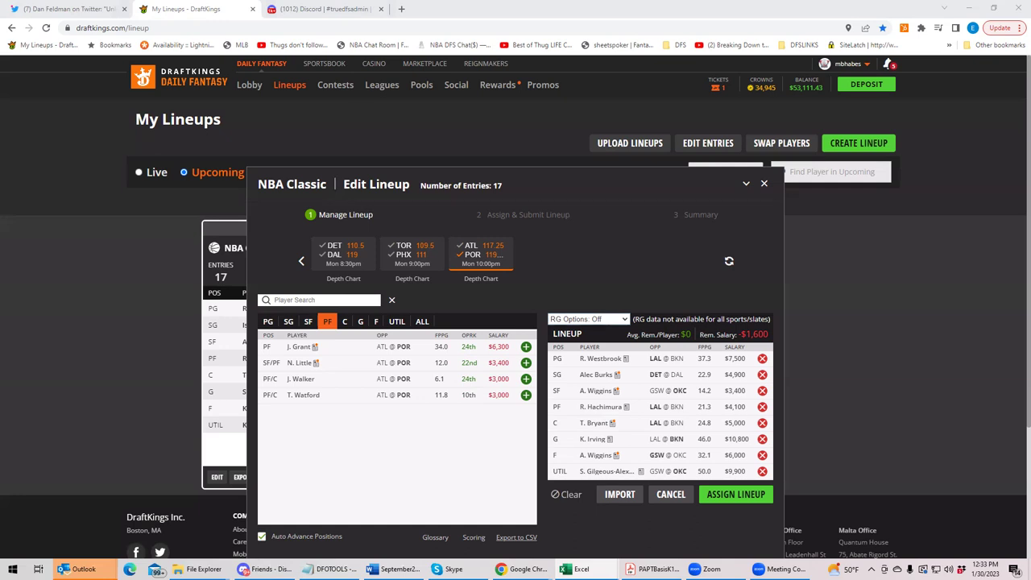
Examine B. Bogdanovic's game log from Atlanta's shooting guards
{"action": "left_click", "coordinate": [474, 256]}
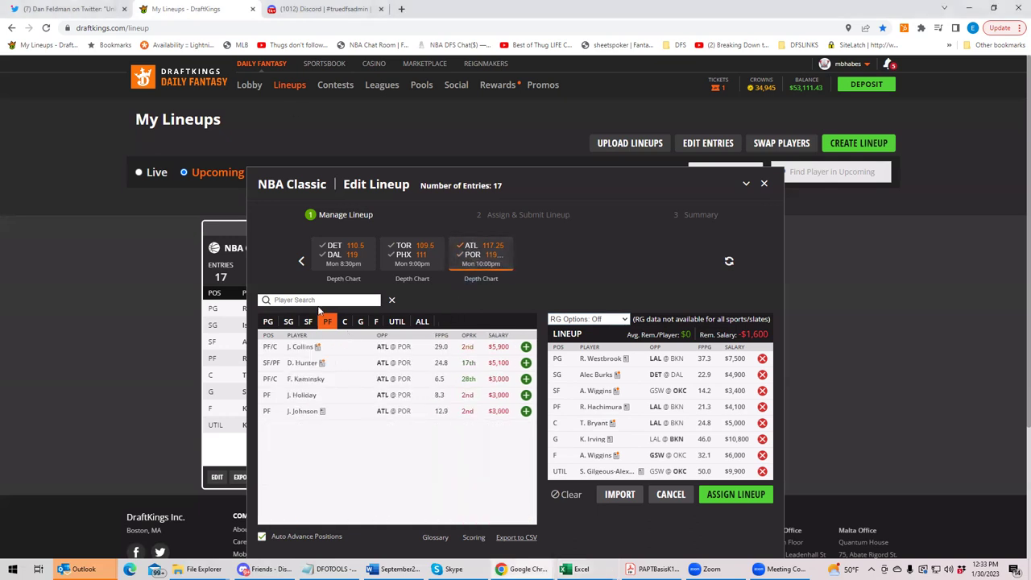
{"action": "left_click", "coordinate": [290, 323]}
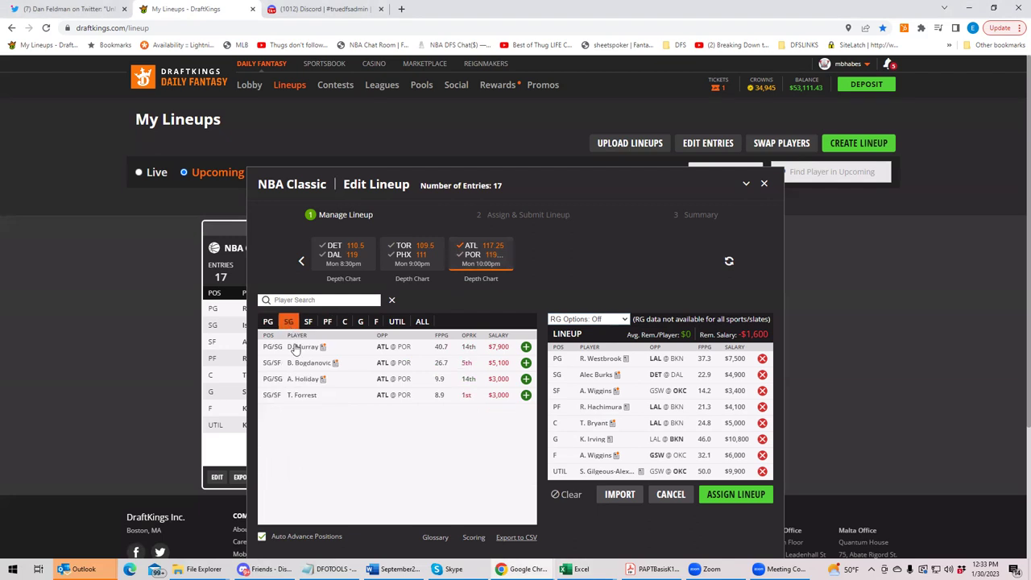
{"action": "left_click", "coordinate": [302, 365]}
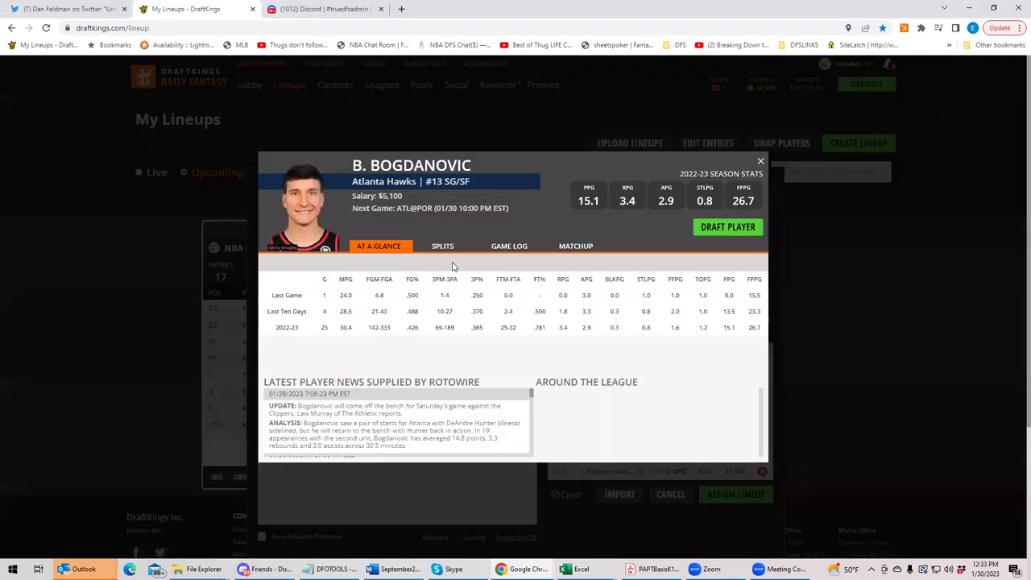
{"action": "left_click", "coordinate": [502, 247]}
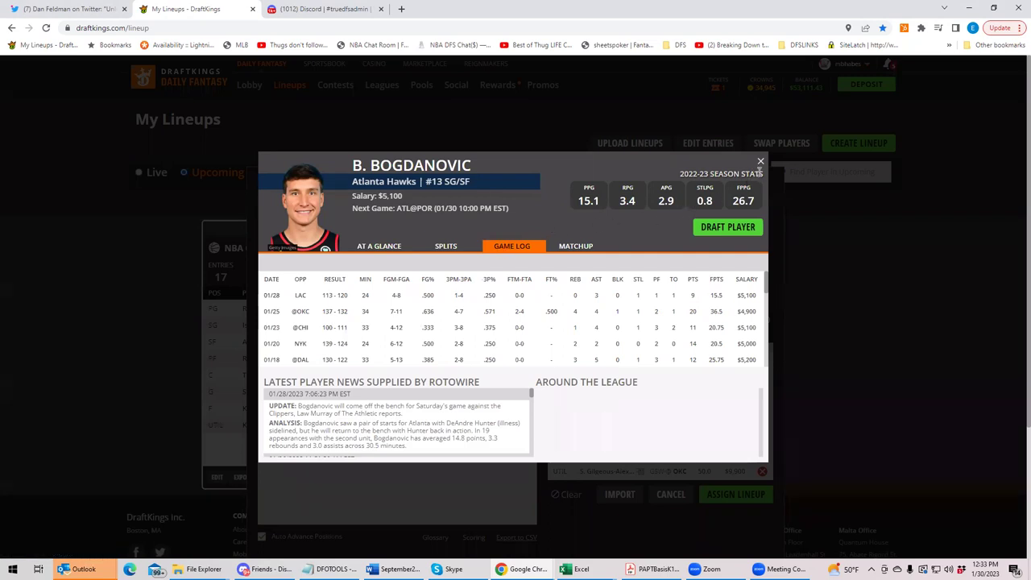
{"action": "left_click", "coordinate": [761, 162]}
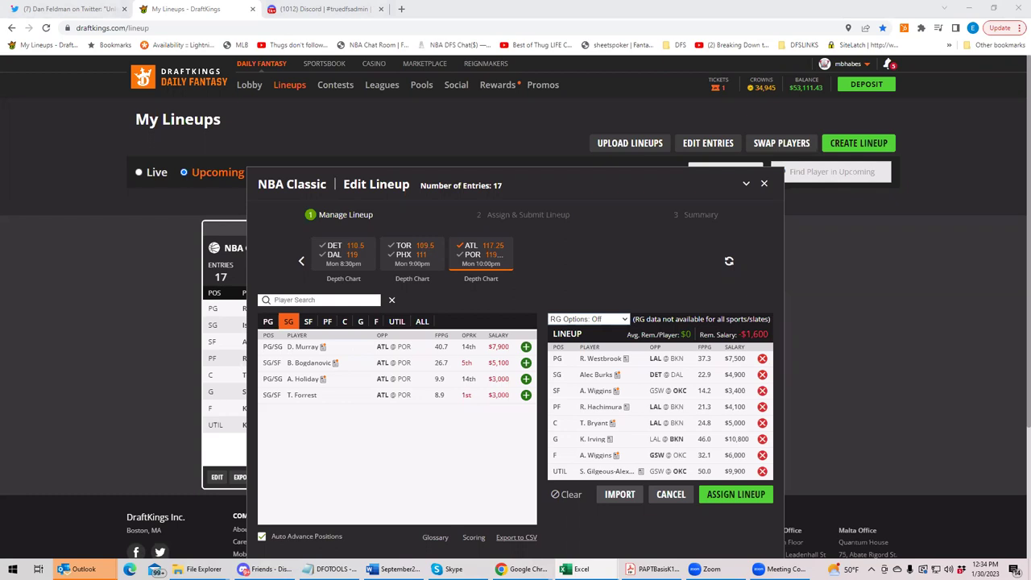
Filter the player pool to Portland and examine Josh Hart's game log from the small forwards
{"action": "left_click", "coordinate": [476, 255]}
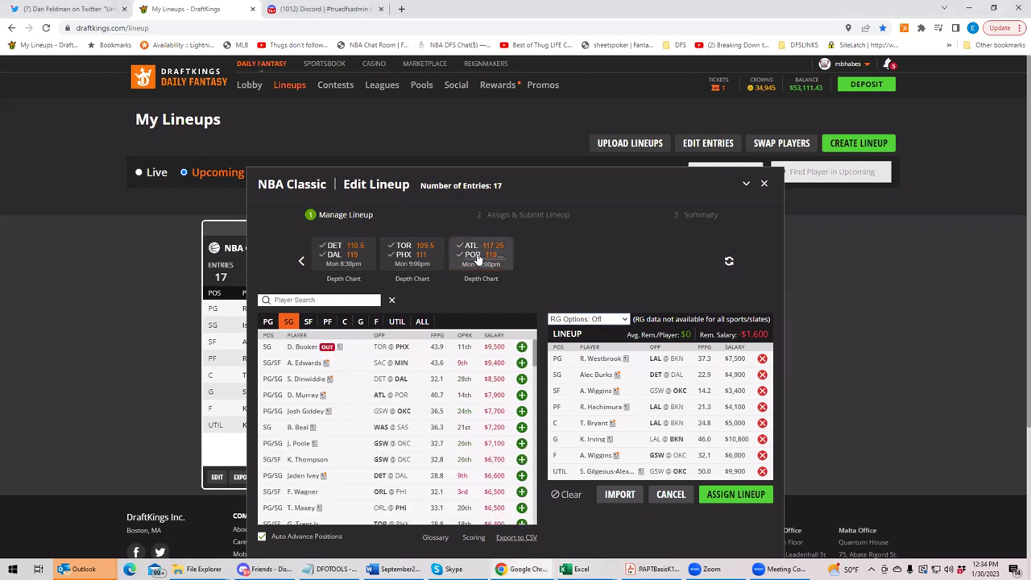
{"action": "left_click", "coordinate": [475, 255]}
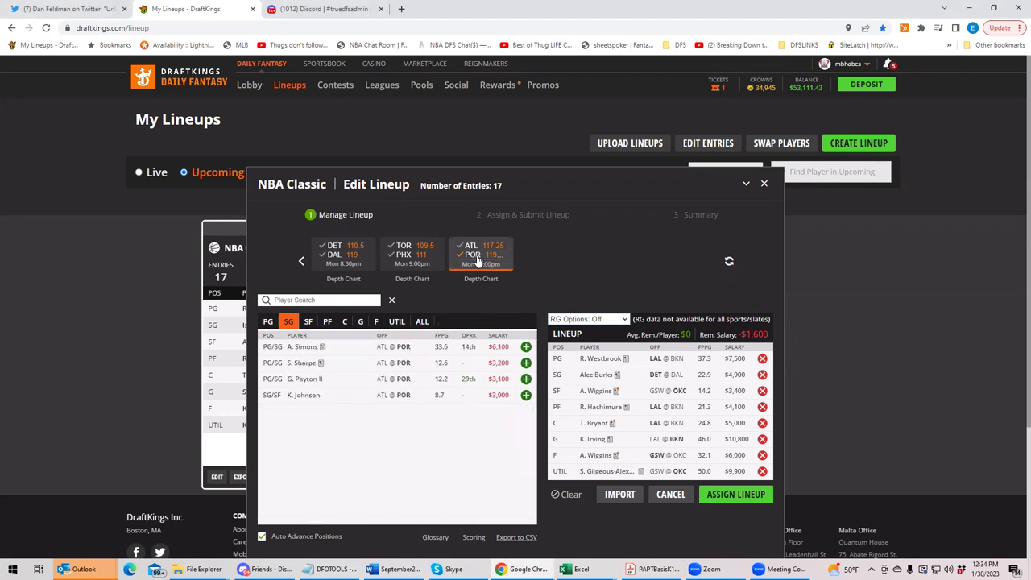
{"action": "left_click", "coordinate": [475, 256]}
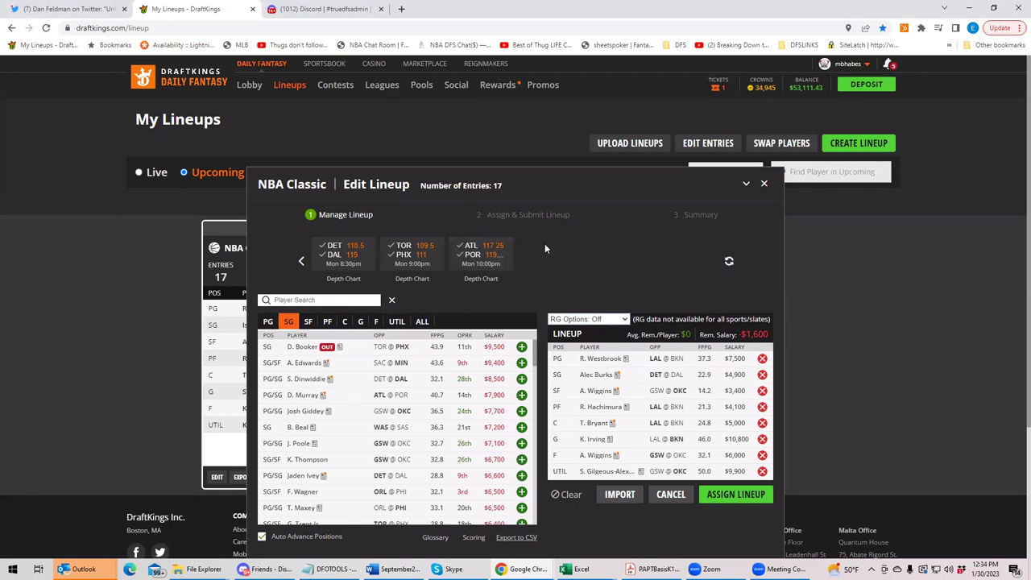
{"action": "left_click", "coordinate": [476, 254]}
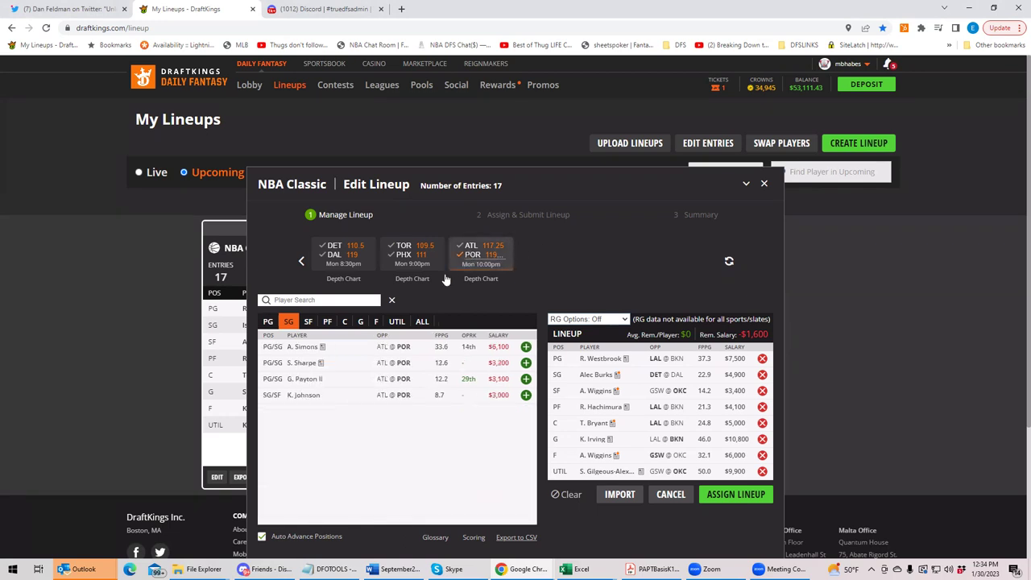
{"action": "left_click", "coordinate": [329, 323]}
{"action": "left_click", "coordinate": [307, 323]}
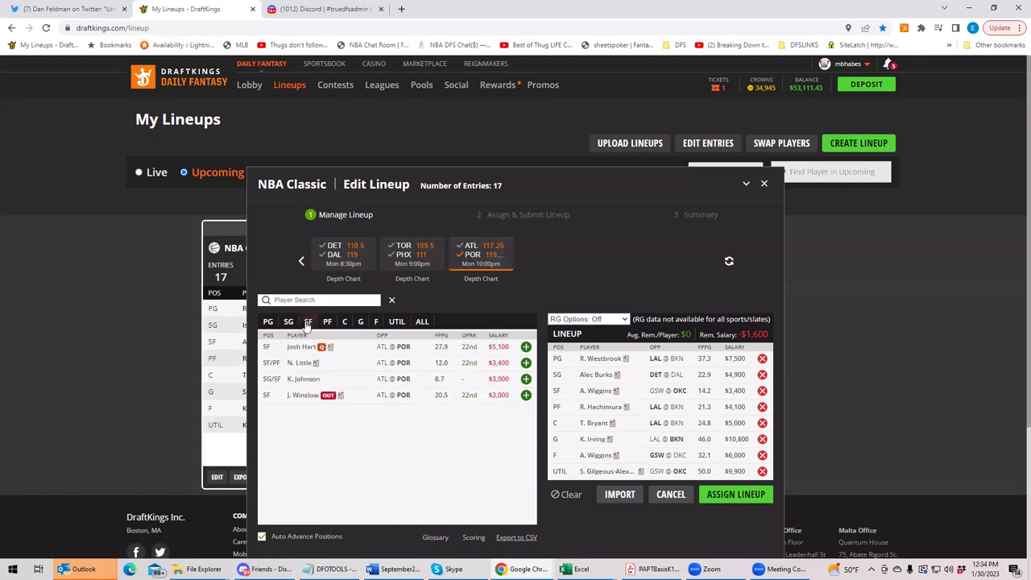
{"action": "left_click", "coordinate": [301, 346]}
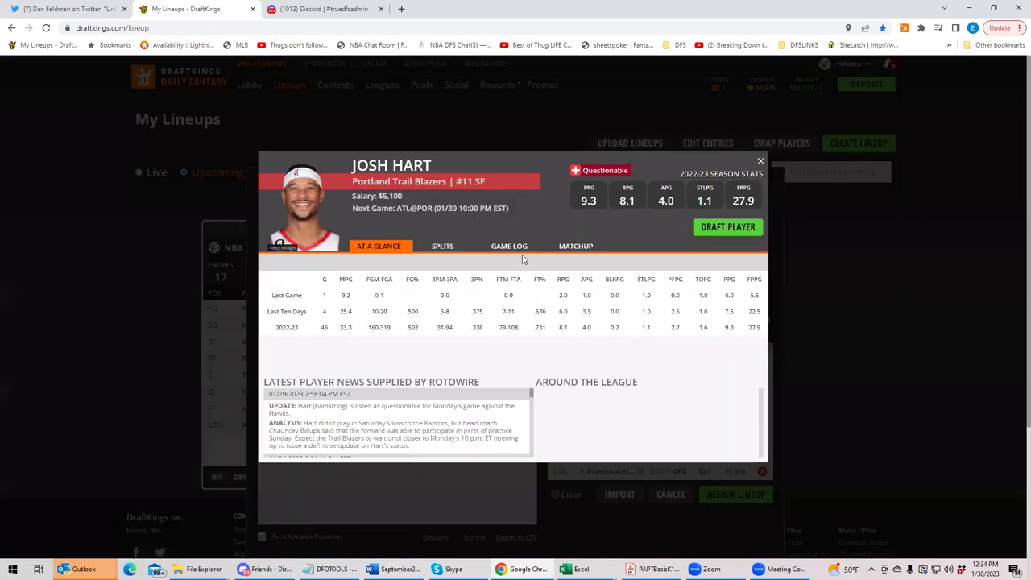
{"action": "left_click", "coordinate": [512, 247]}
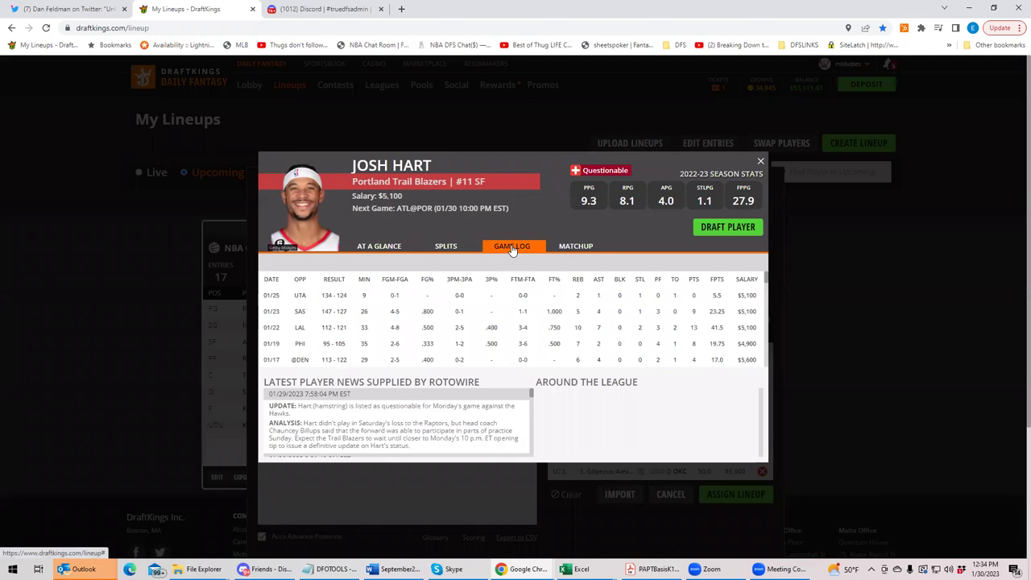
{"action": "left_click", "coordinate": [761, 164]}
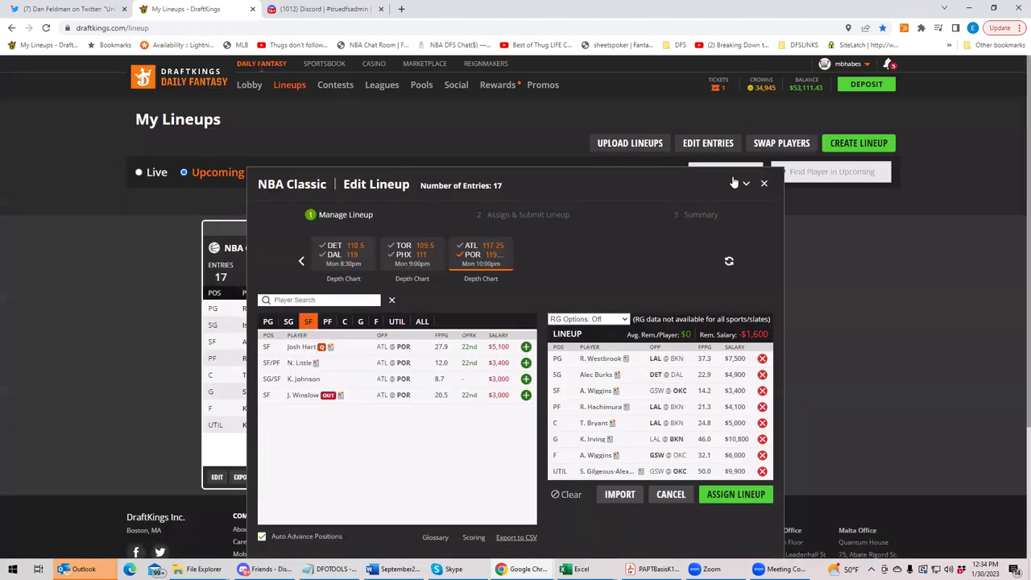
Filter the player pool to Atlanta and examine Trae Young's game log from the point guards
{"action": "left_click", "coordinate": [466, 256]}
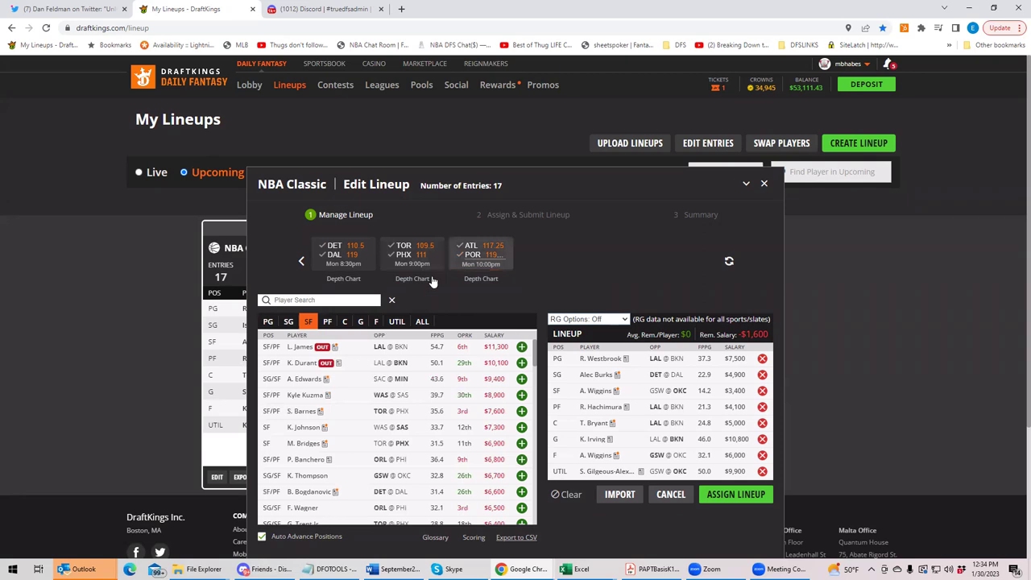
{"action": "left_click", "coordinate": [466, 248]}
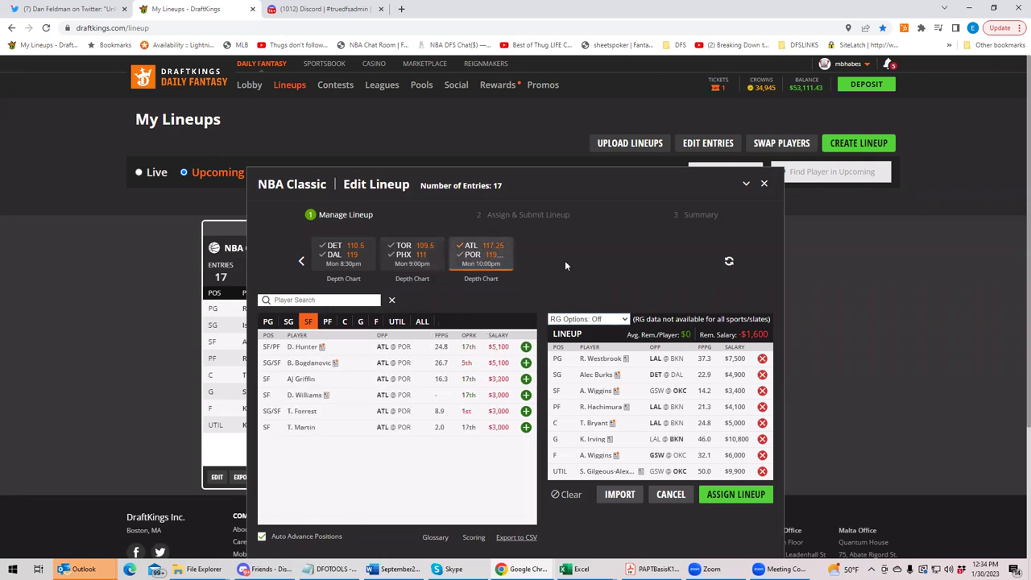
{"action": "left_click", "coordinate": [267, 321]}
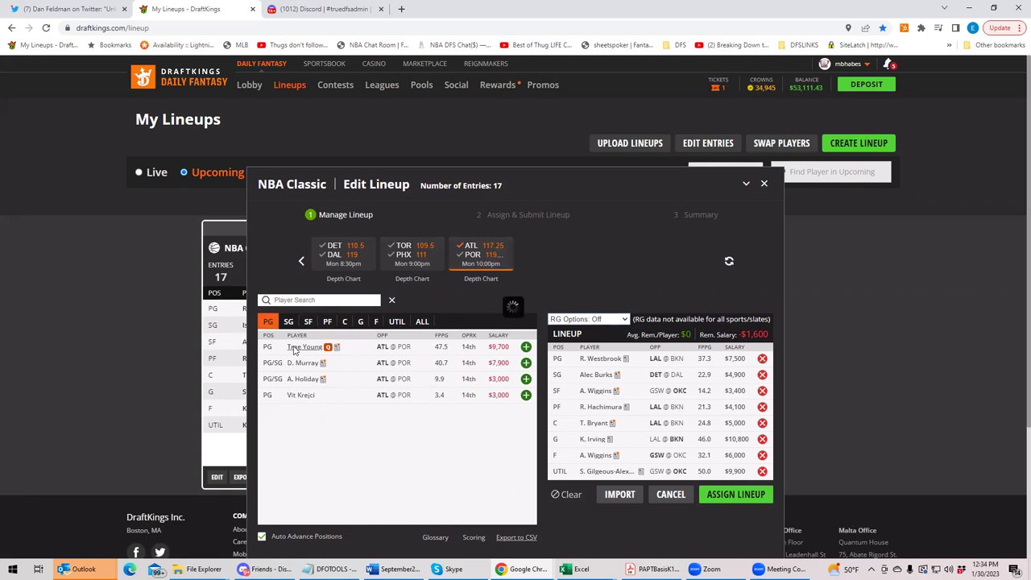
{"action": "left_click", "coordinate": [293, 348]}
{"action": "left_click", "coordinate": [500, 249]}
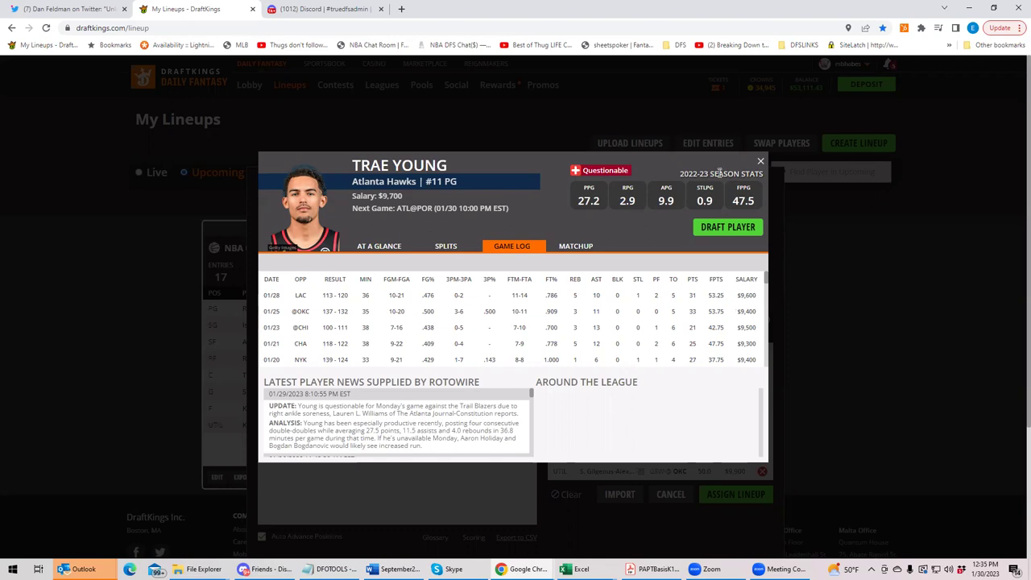
{"action": "left_click", "coordinate": [760, 164]}
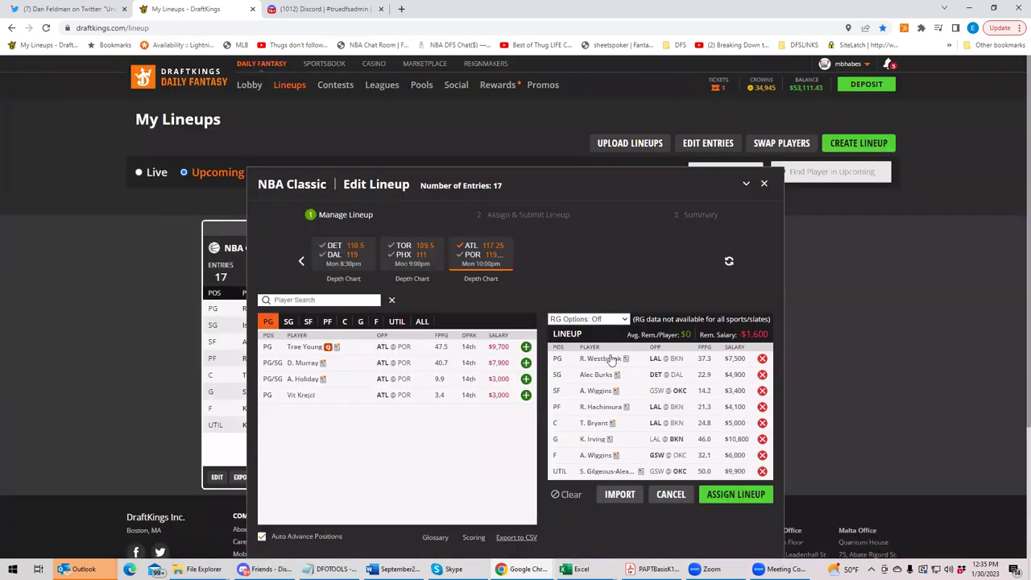
Examine Clint Capela's game log from Atlanta's centers
{"action": "left_click", "coordinate": [344, 323]}
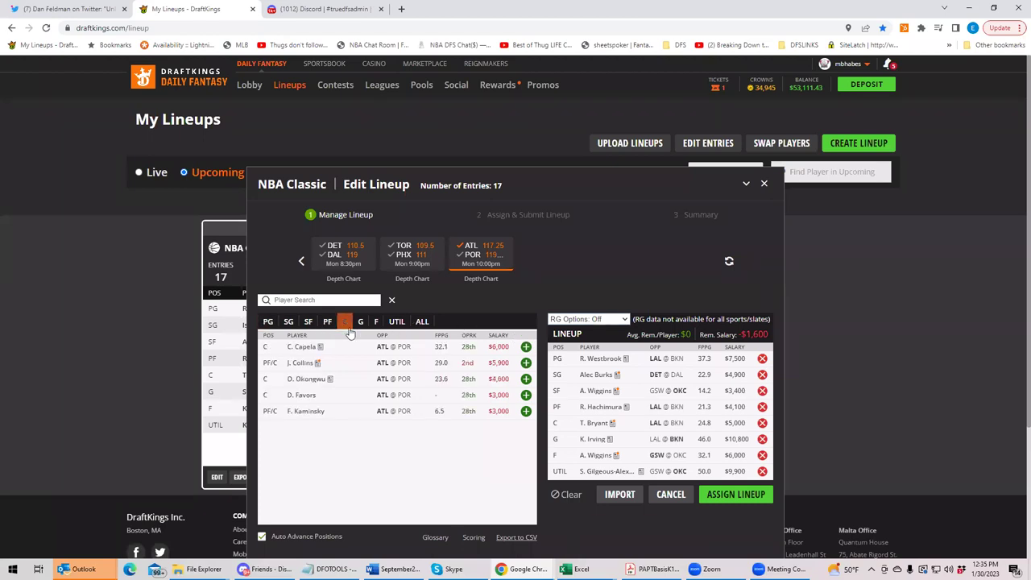
{"action": "left_click", "coordinate": [308, 349]}
{"action": "left_click", "coordinate": [509, 248]}
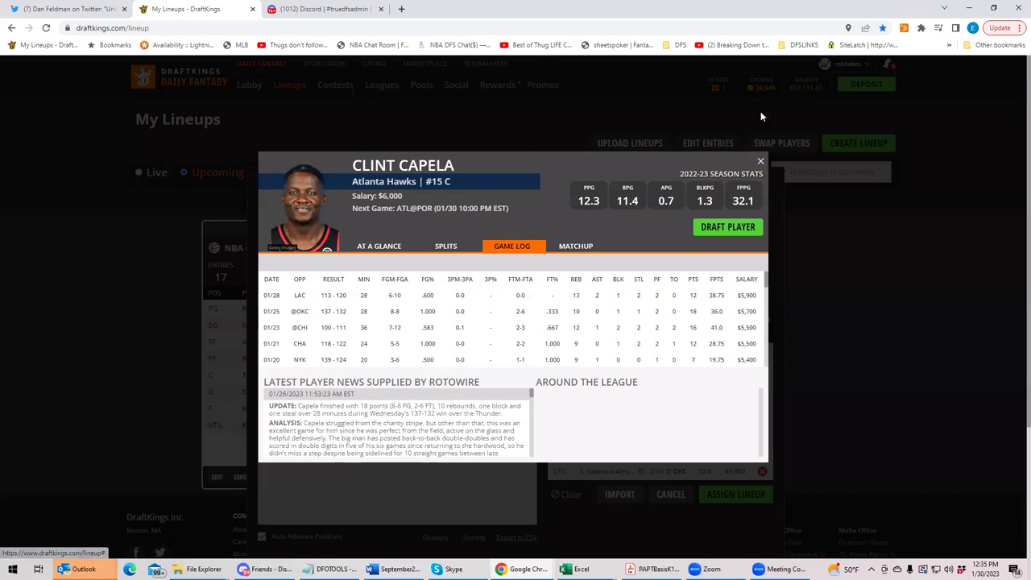
{"action": "left_click", "coordinate": [761, 161]}
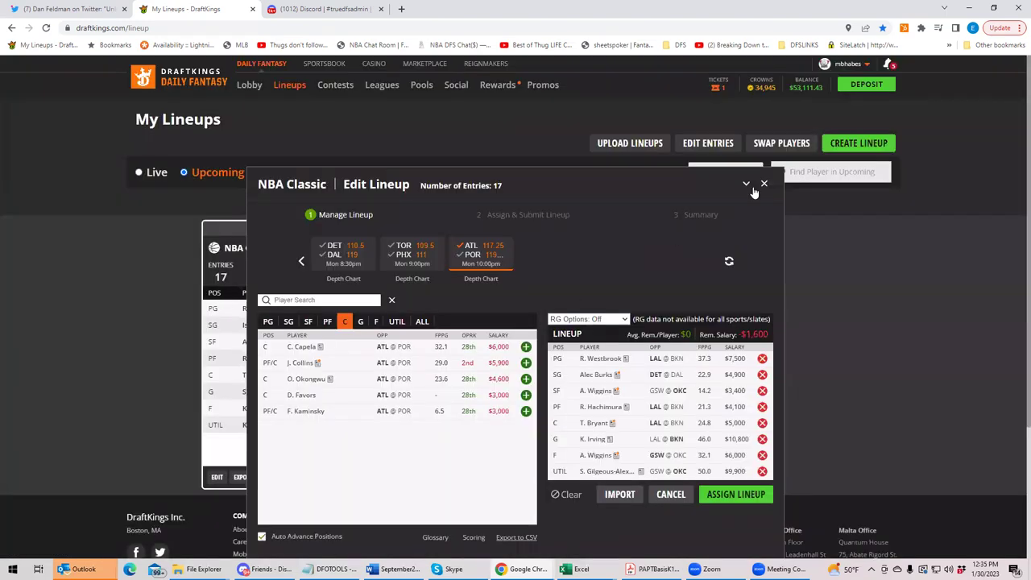
Remove all eight players from the lineup, from the utility slot up to the point guard
{"action": "left_click", "coordinate": [762, 471]}
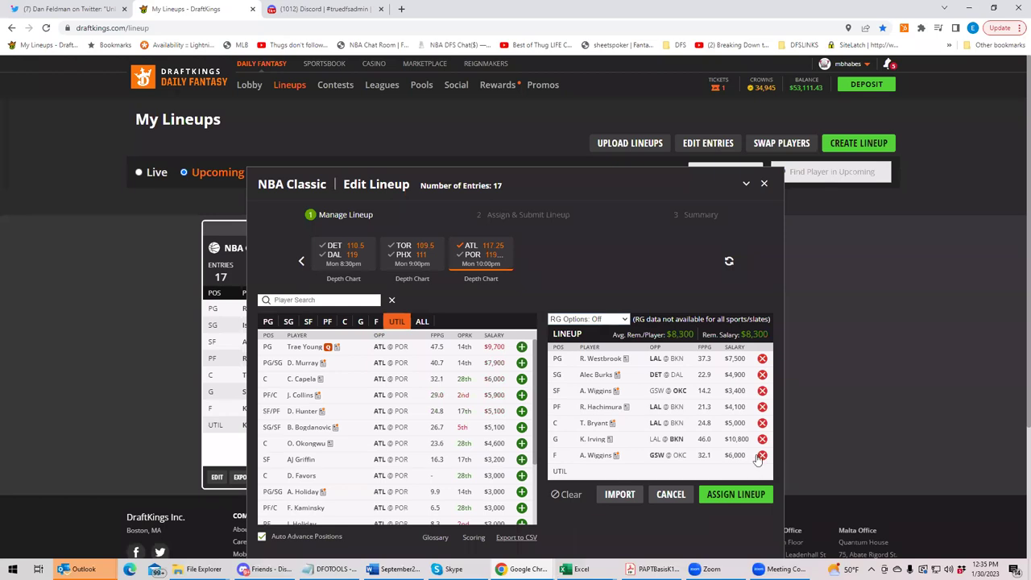
{"action": "left_click", "coordinate": [763, 455]}
{"action": "left_click", "coordinate": [762, 439]}
{"action": "left_click", "coordinate": [762, 423]}
{"action": "left_click", "coordinate": [763, 407]}
{"action": "left_click", "coordinate": [762, 391]}
{"action": "left_click", "coordinate": [763, 376]}
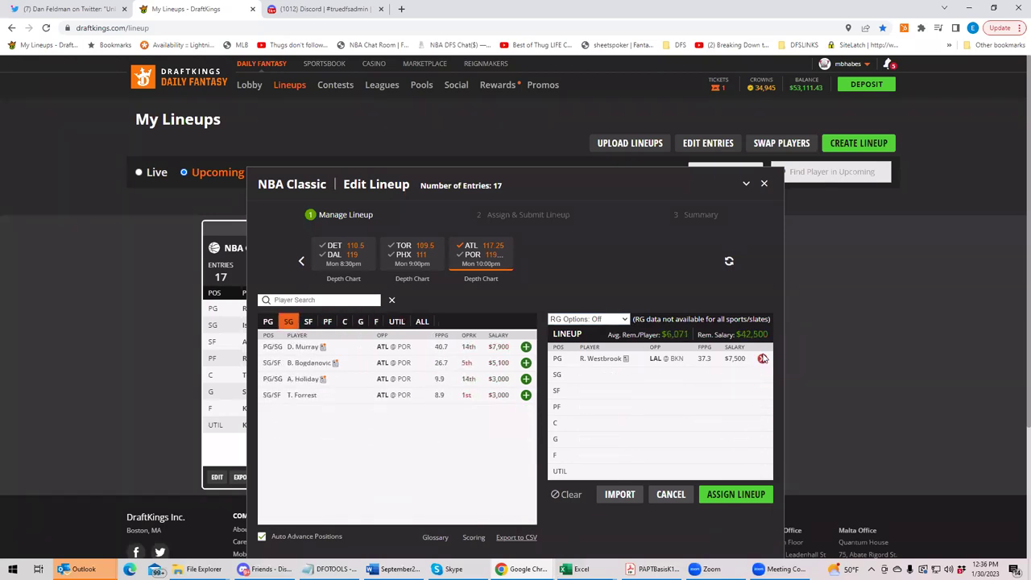
{"action": "left_click", "coordinate": [762, 359]}
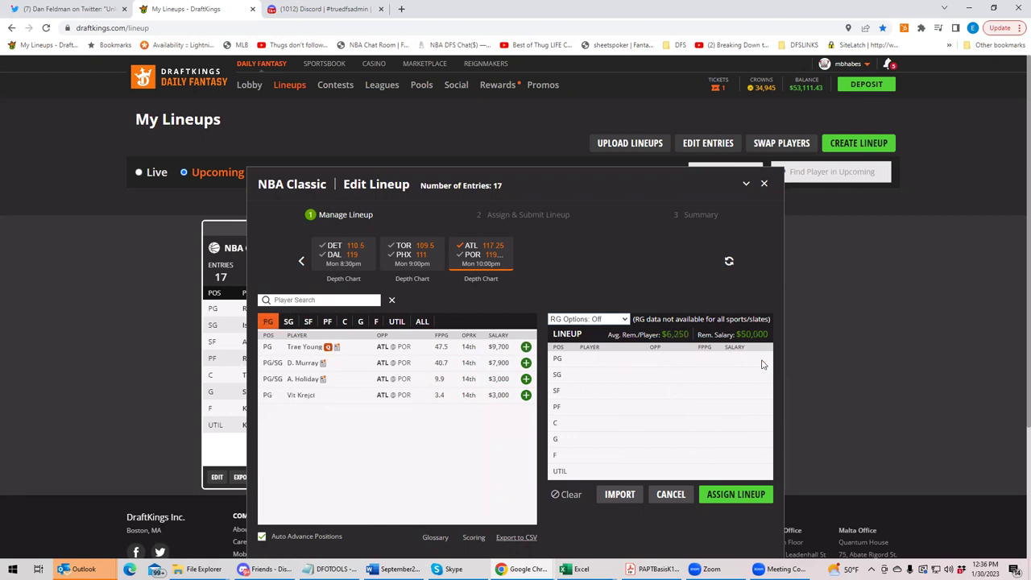
Clear the Atlanta at Portland filter and look through the slate's games
{"action": "left_click", "coordinate": [461, 252]}
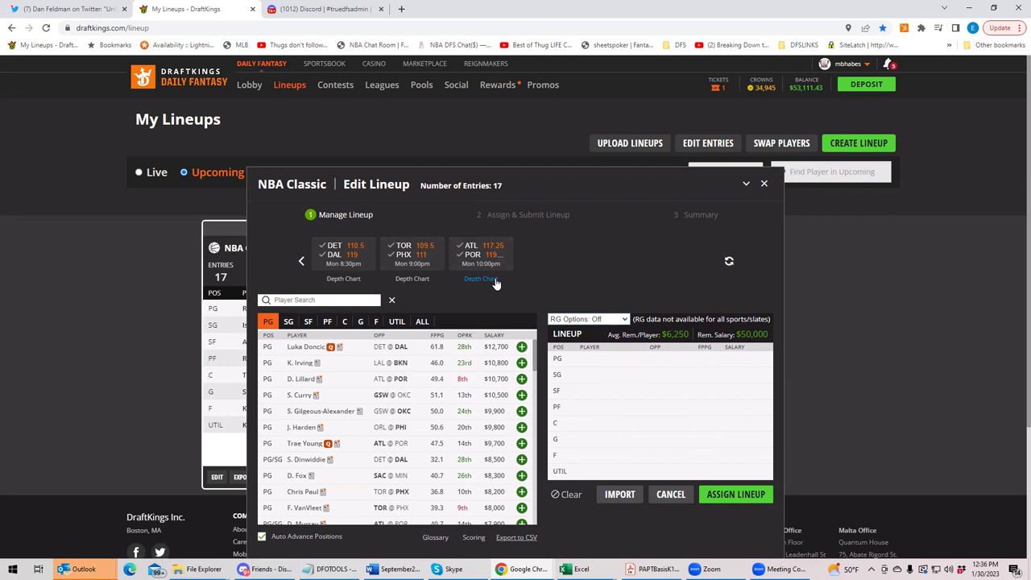
{"action": "left_click", "coordinate": [302, 260]}
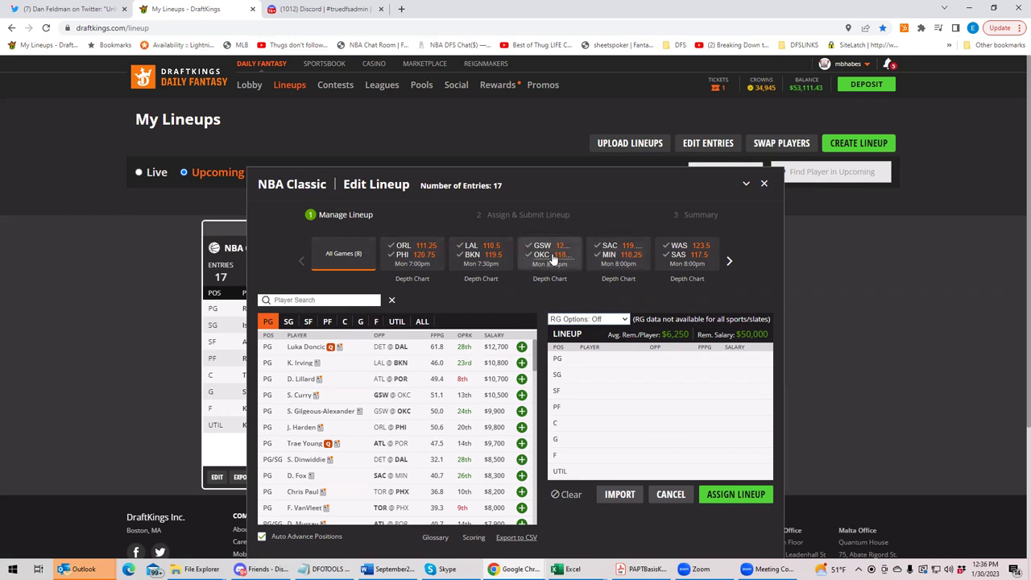
{"action": "left_click", "coordinate": [726, 265]}
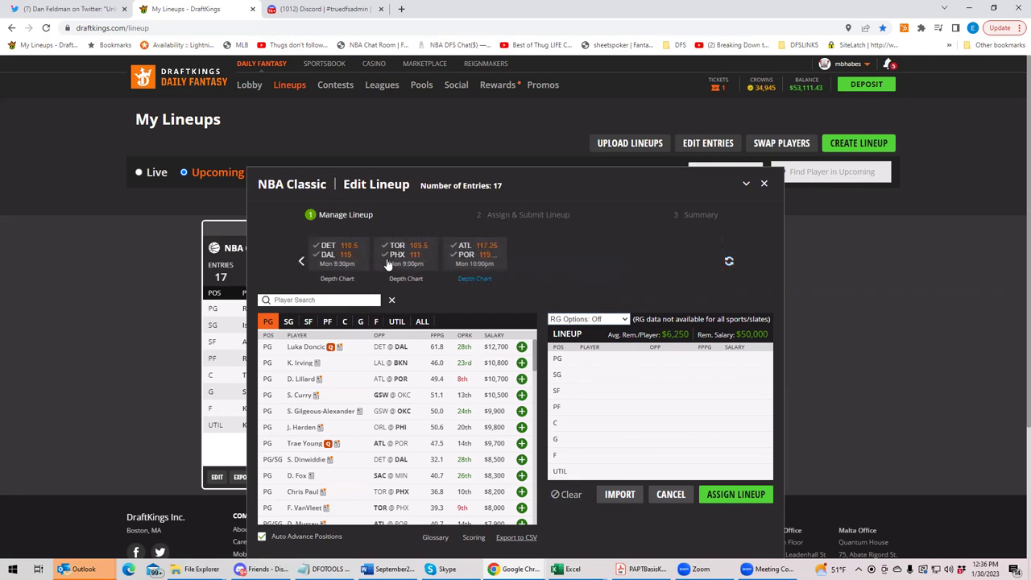